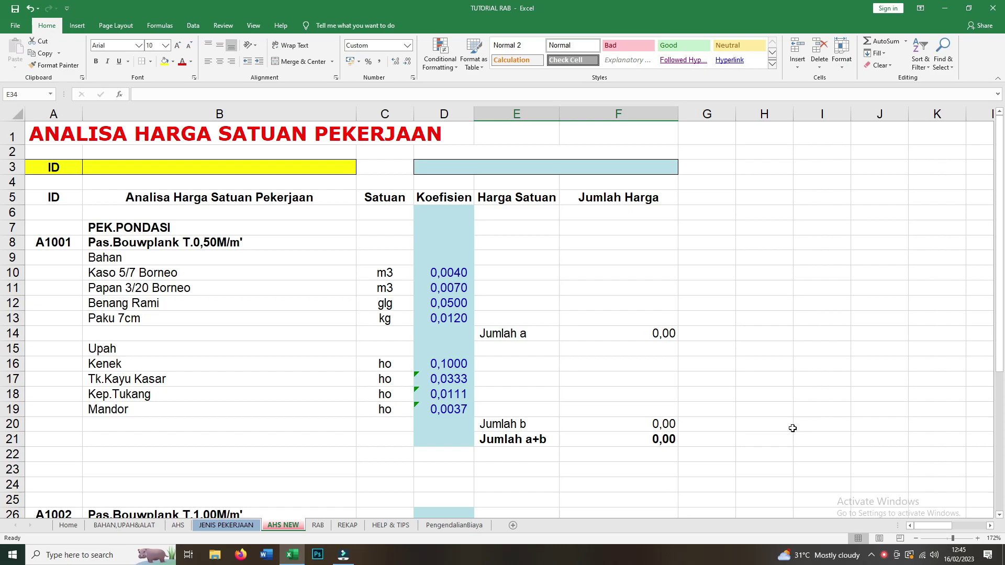
Review the material, wage and tool price lists on the BAHAN,UPAH&ALAT sheet
left_click(141, 525)
left_click_drag(998, 484, 992, 122)
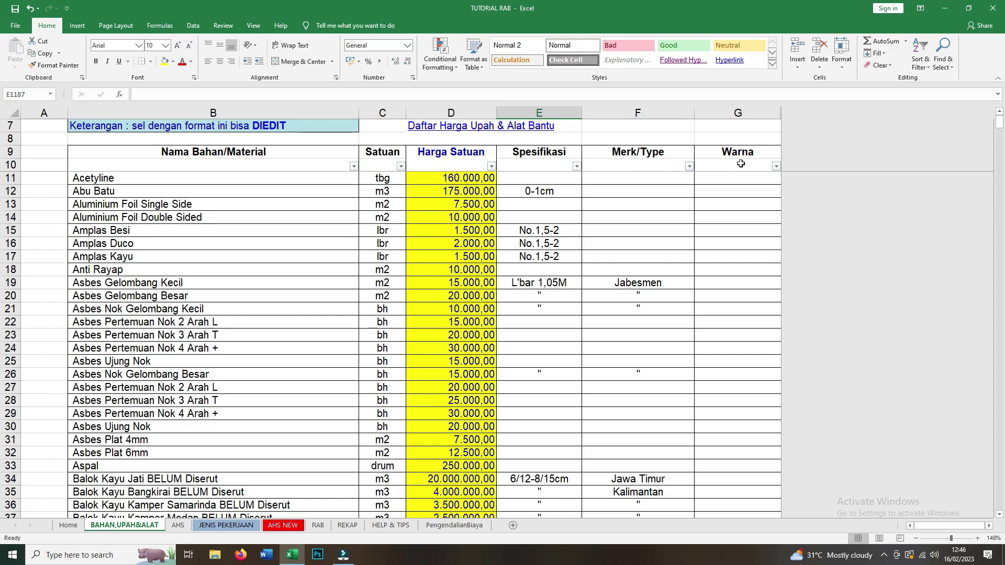
scroll(162, 187, "down", 1)
scroll(157, 191, "up", 1)
scroll(178, 246, "down", 6)
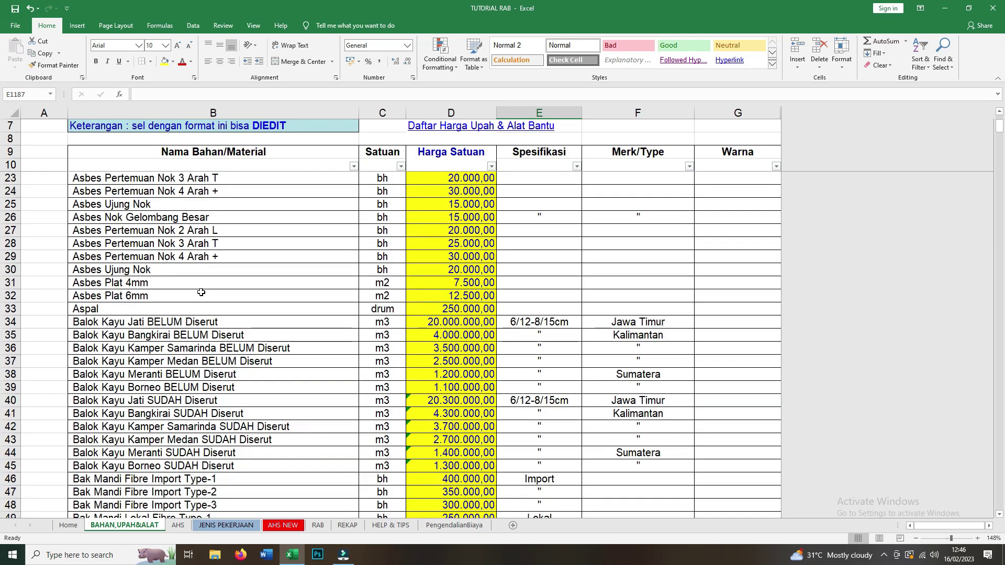
scroll(292, 318, "down", 9)
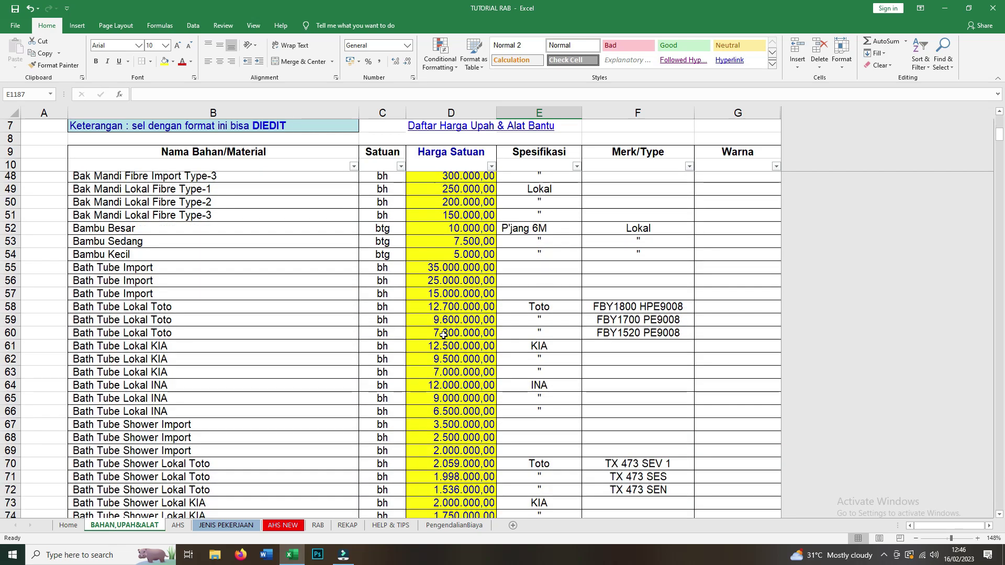
scroll(444, 336, "down", 7)
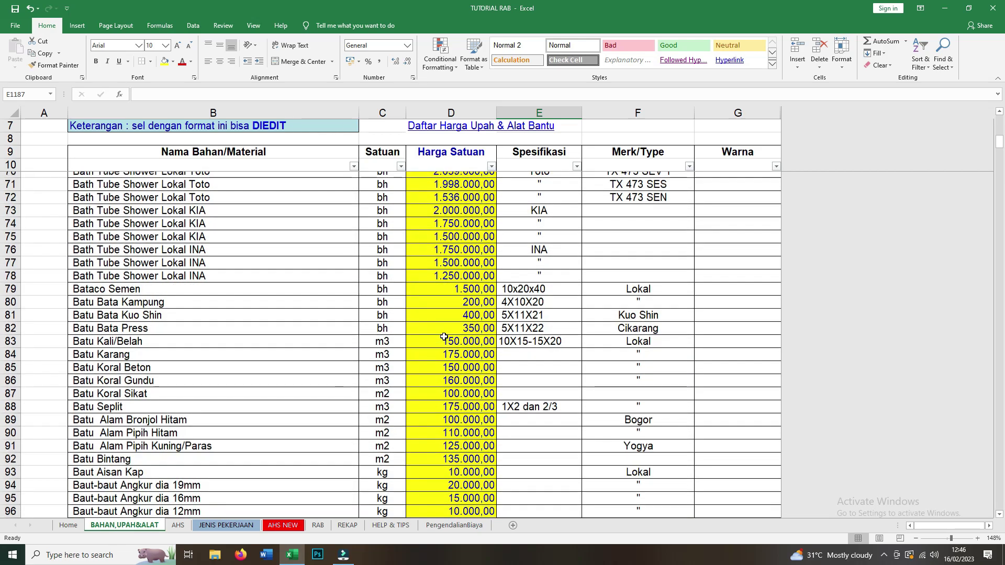
scroll(444, 336, "down", 1)
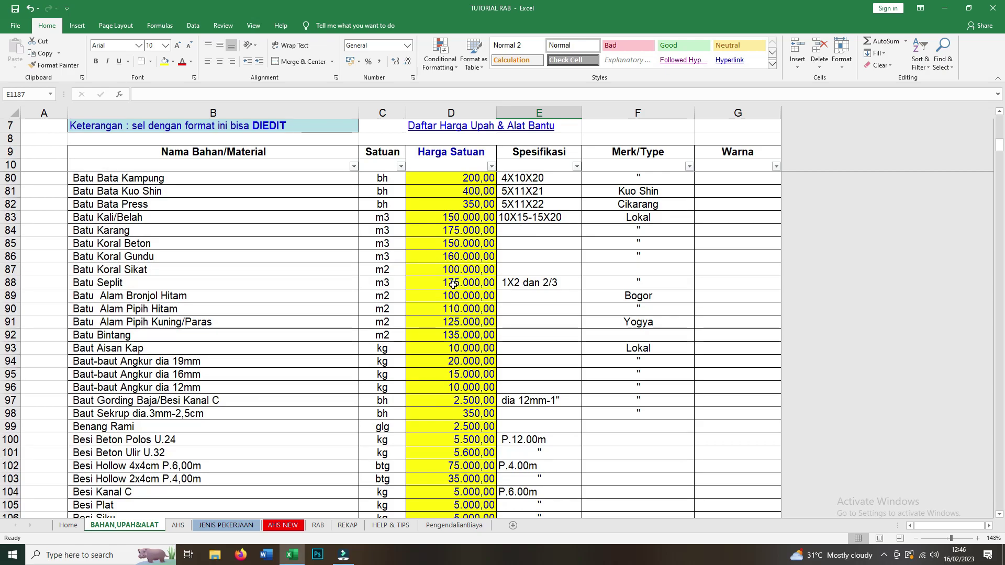
left_click(999, 205)
left_click_drag(999, 194, 991, 492)
scroll(808, 453, "down", 2)
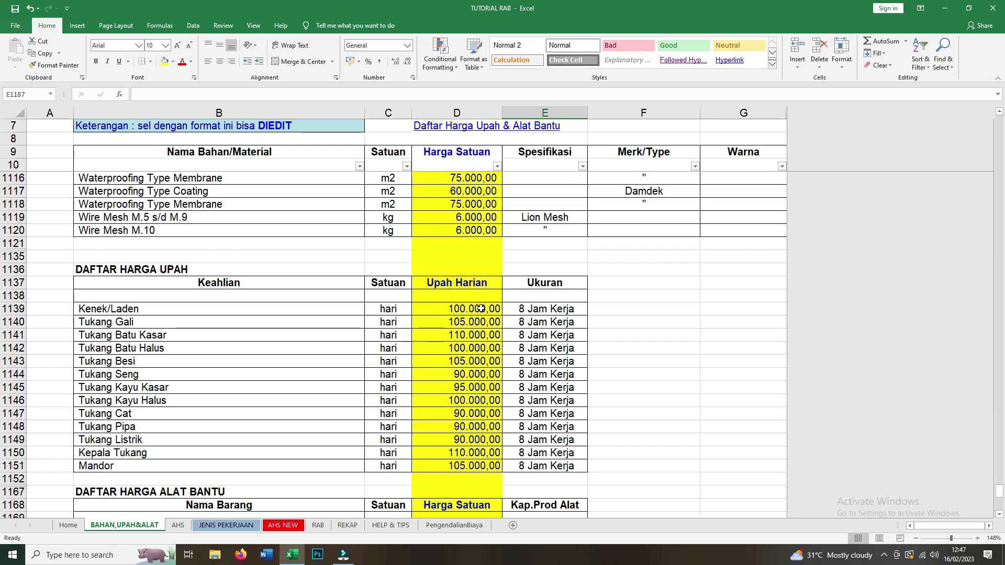
scroll(480, 309, "down", 6)
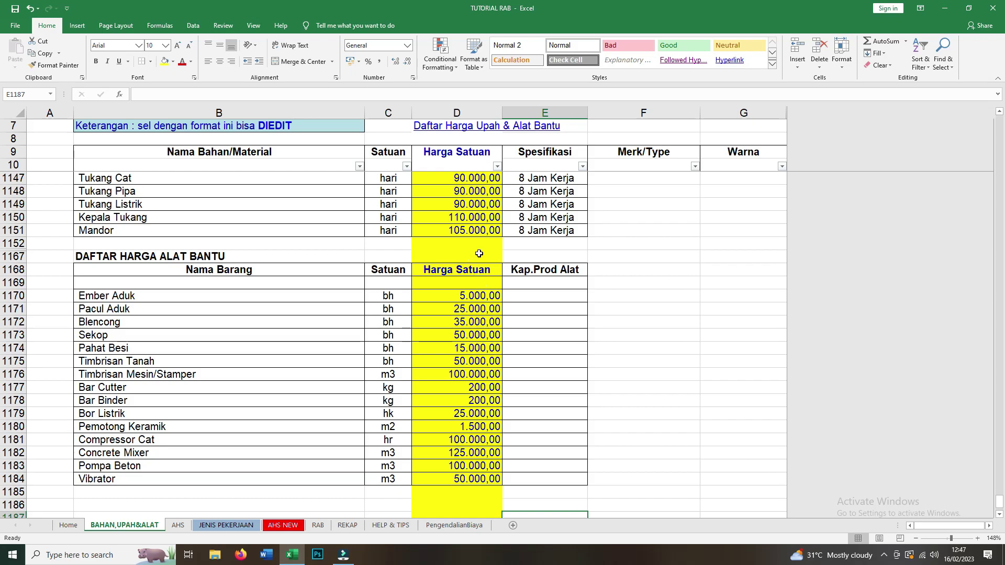
scroll(479, 253, "up", 10)
Examine the items and coefficients of the A1001 and A1002 Bouwplank analyses on the AHS NEW sheet
left_click(282, 525)
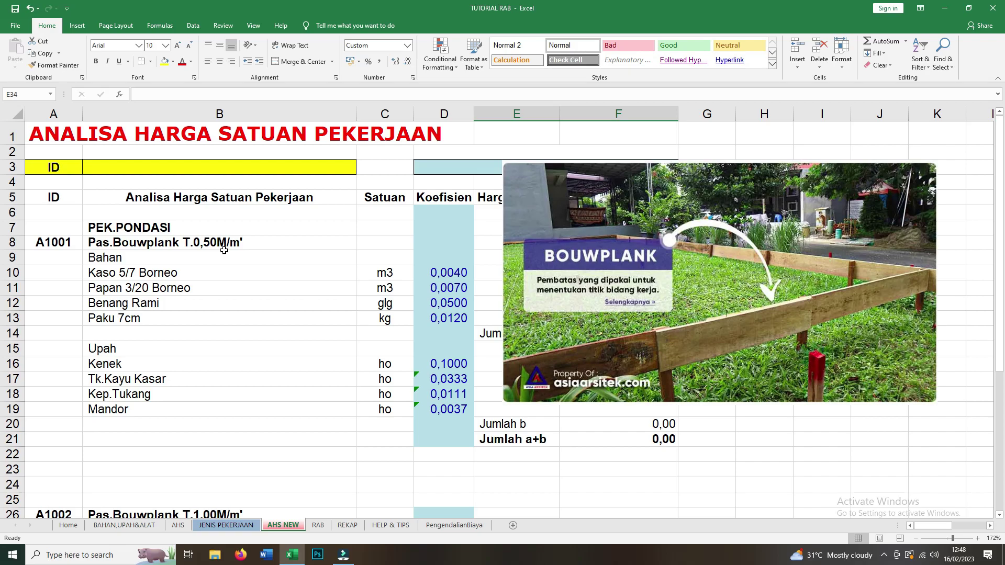
scroll(237, 247, "down", 5)
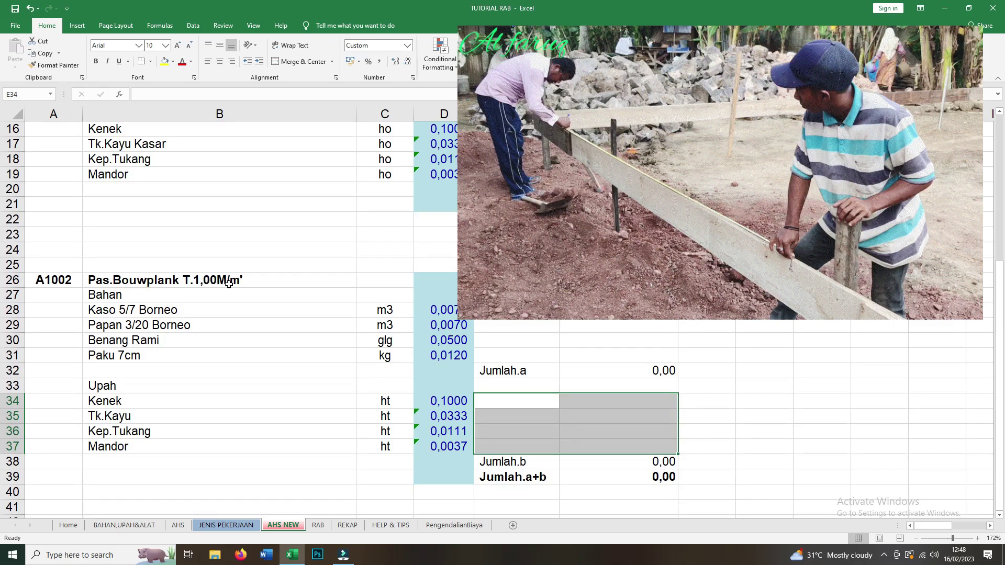
scroll(258, 282, "up", 5)
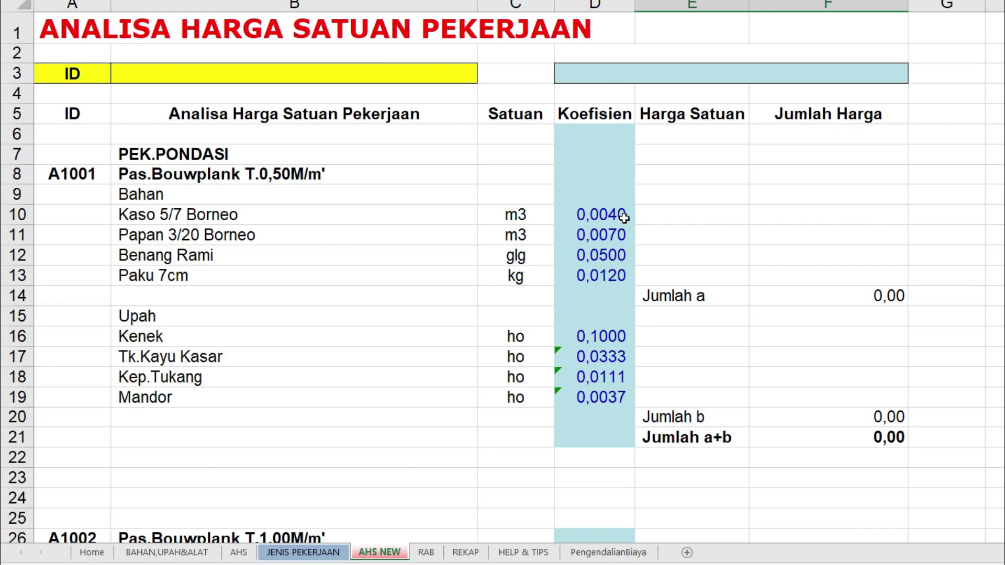
scroll(634, 217, "down", 1)
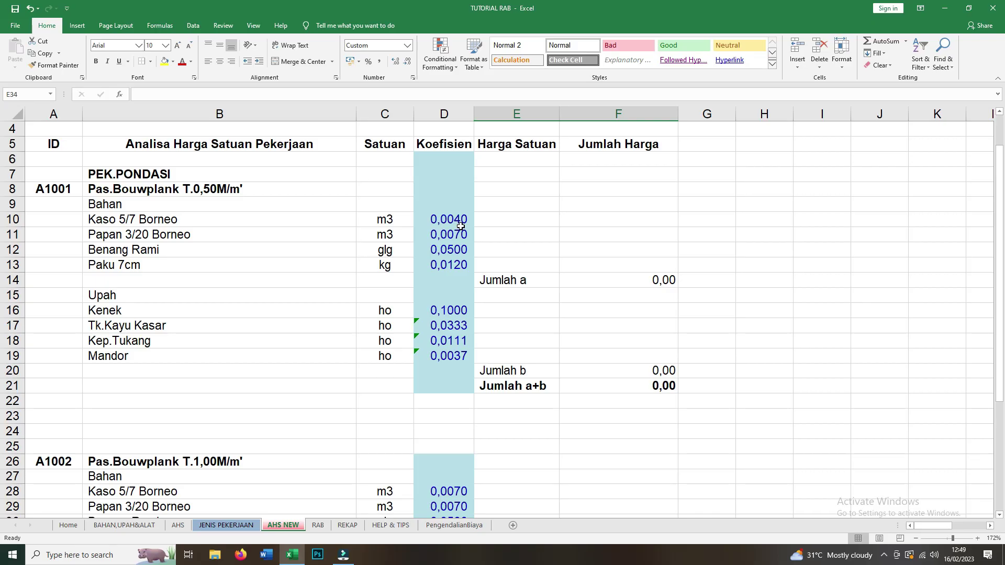
scroll(460, 225, "down", 1)
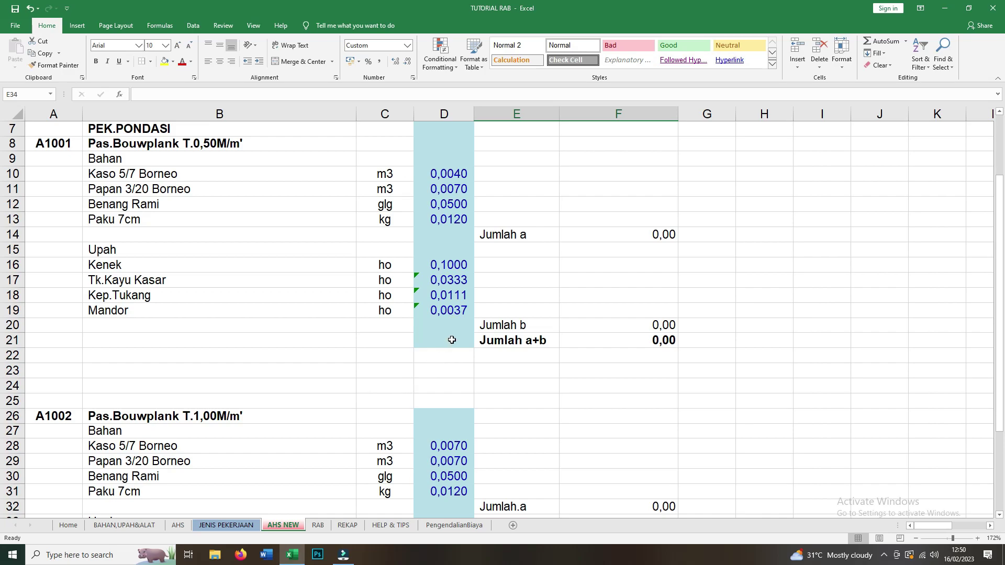
scroll(452, 339, "up", 2)
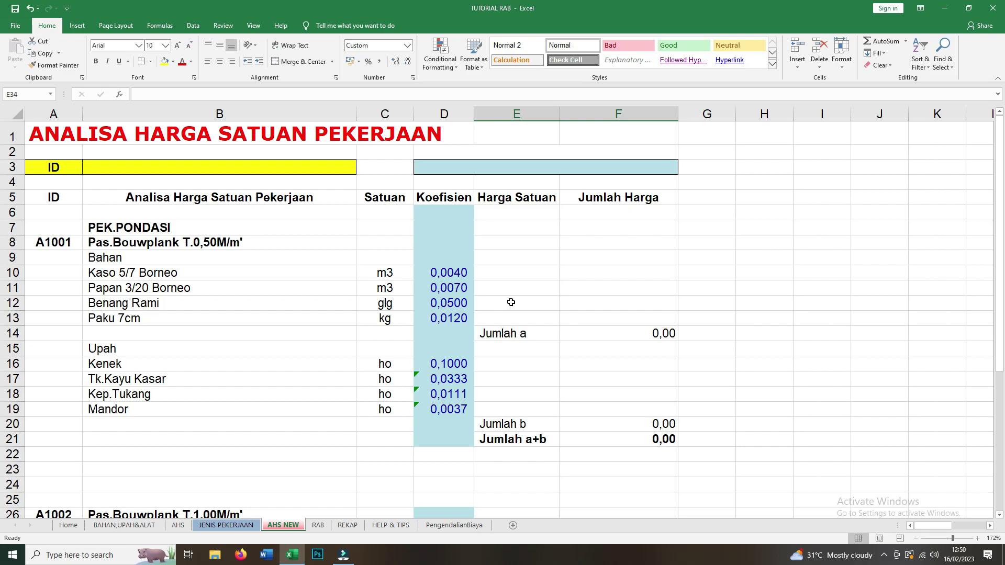
Link the Harga Satuan of Kaso 5/7 Borneo in E10 to the Kaso Borneo price, cell D570 of the BAHAN,UPAH&ALAT sheet
left_click(503, 274)
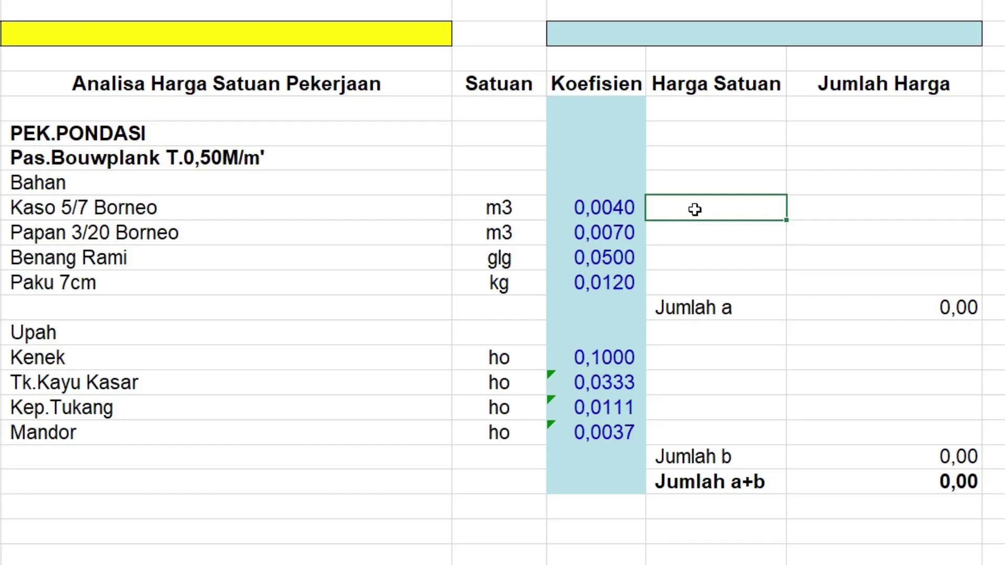
type("=")
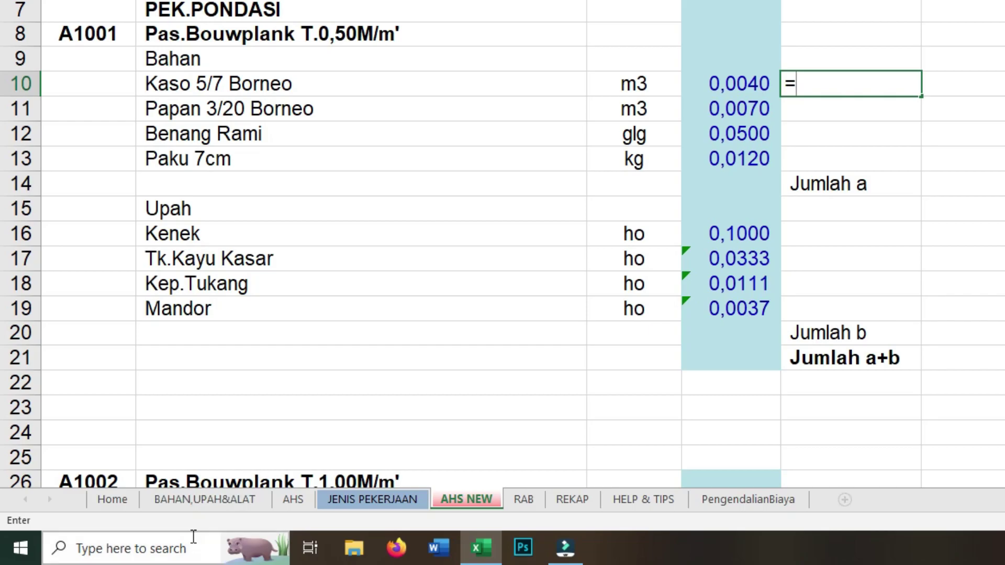
left_click(199, 500)
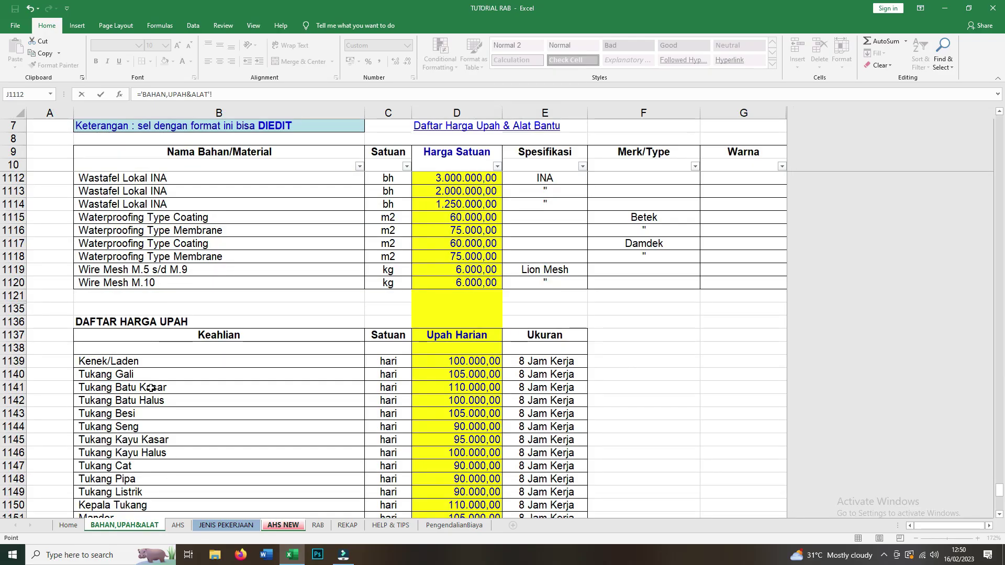
scroll(151, 387, "up", 10)
left_click_drag(998, 481, 2, 366)
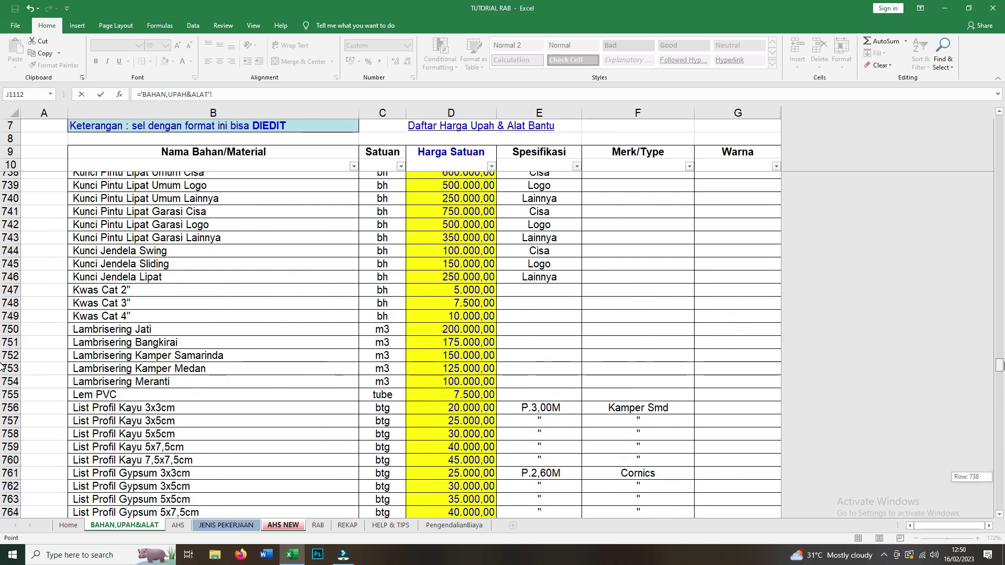
scroll(237, 294, "up", 7)
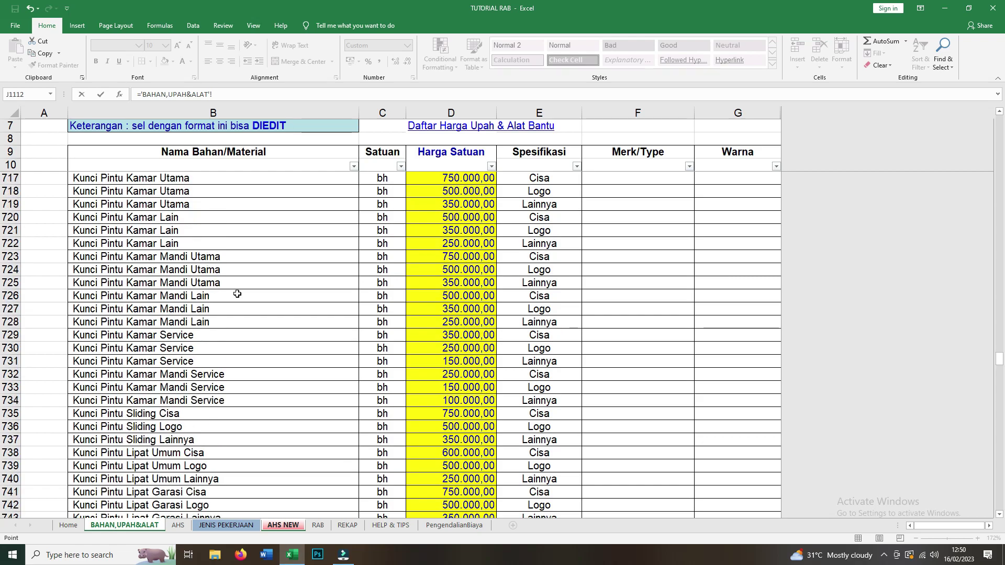
scroll(237, 294, "up", 20)
scroll(237, 294, "up", 19)
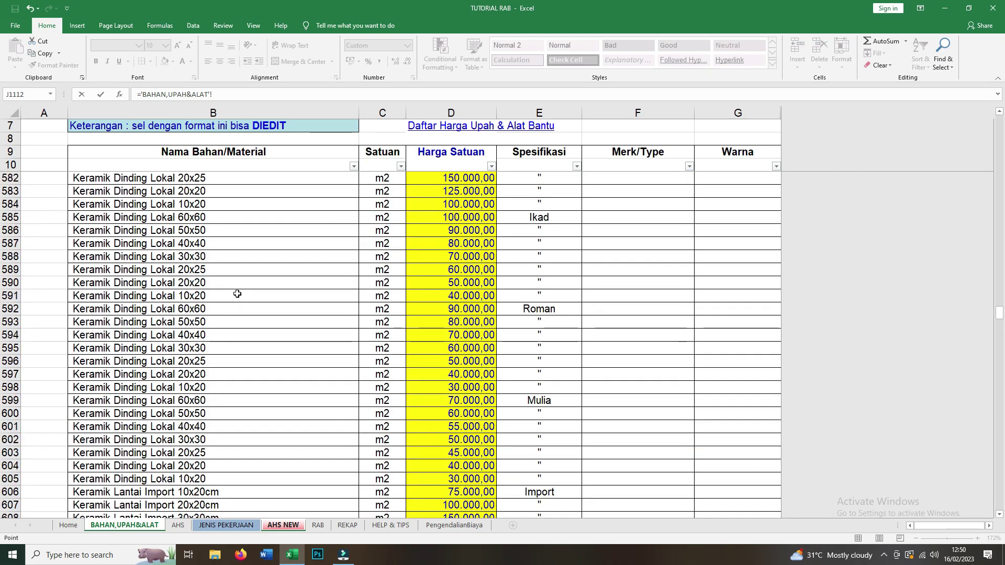
scroll(238, 294, "up", 8)
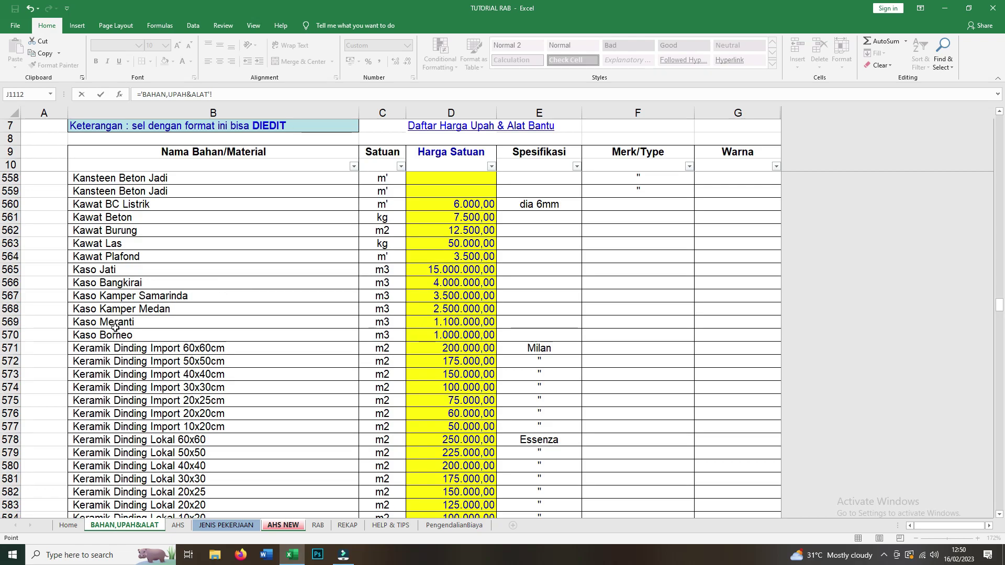
left_click(443, 337)
key("Return")
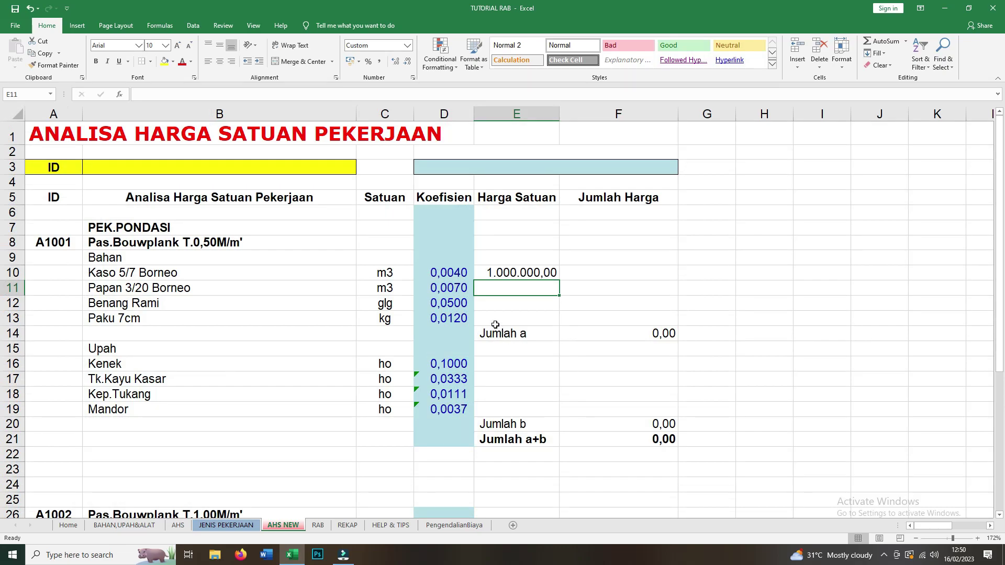
Link the Harga Satuan of Papan 3/20 Borneo in E11 to the Papan Borneo price, cell D870 of the BAHAN,UPAH&ALAT sheet
type("=")
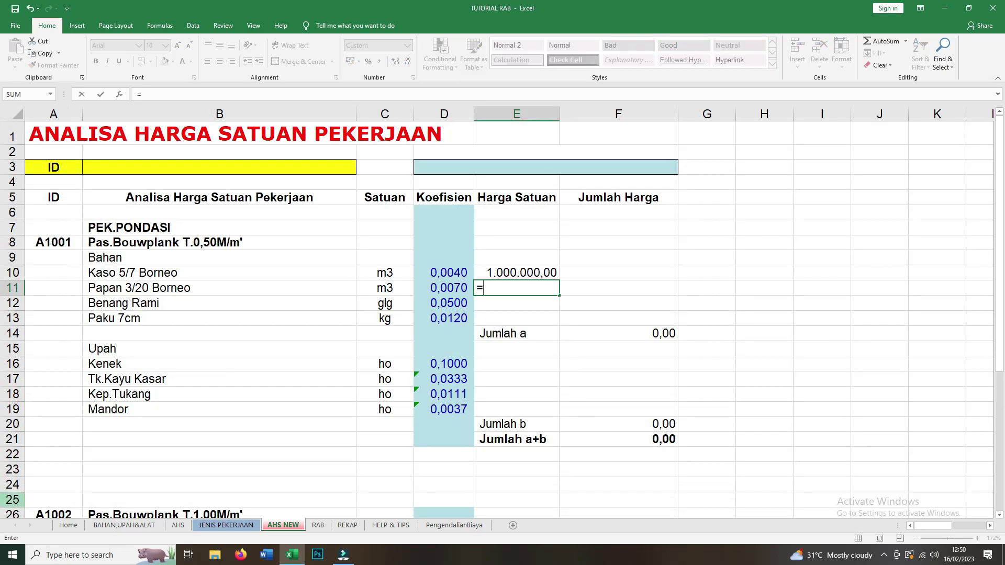
left_click(126, 525)
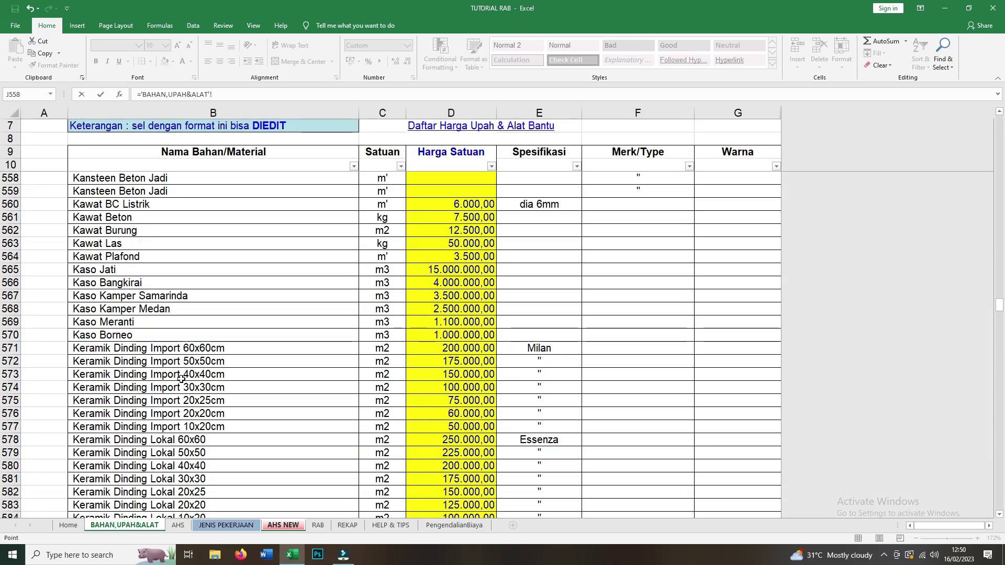
scroll(182, 377, "down", 20)
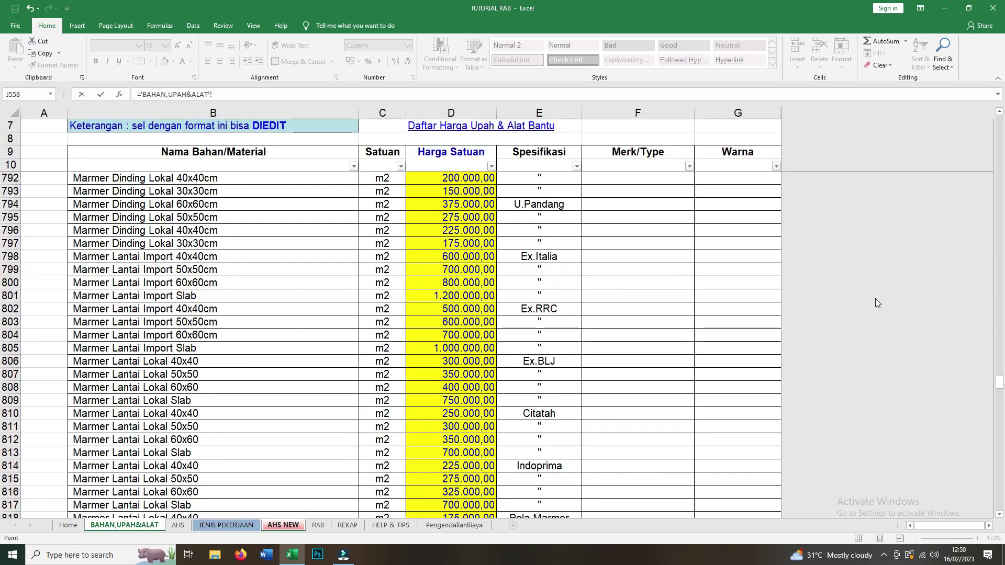
scroll(263, 421, "down", 20)
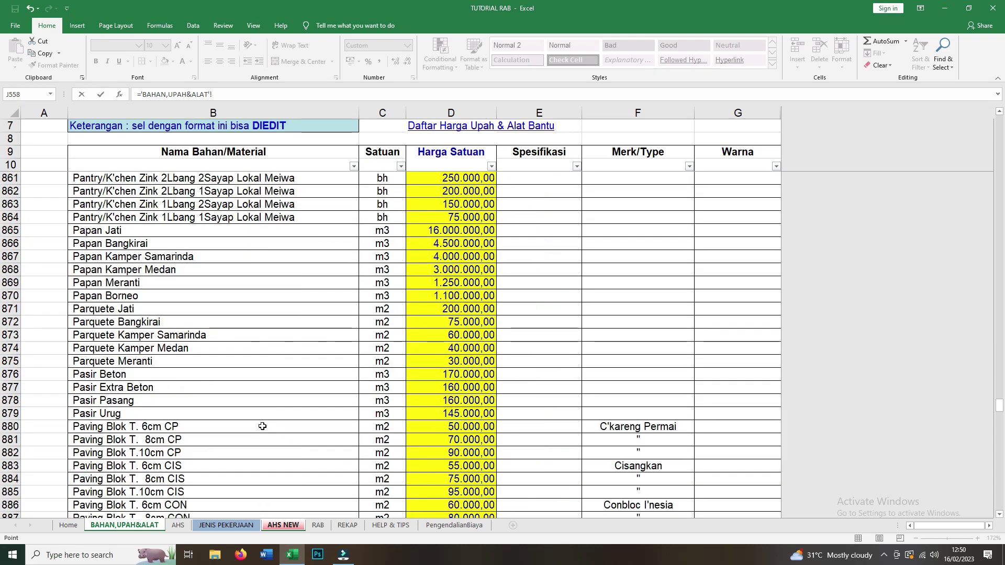
scroll(262, 426, "up", 1)
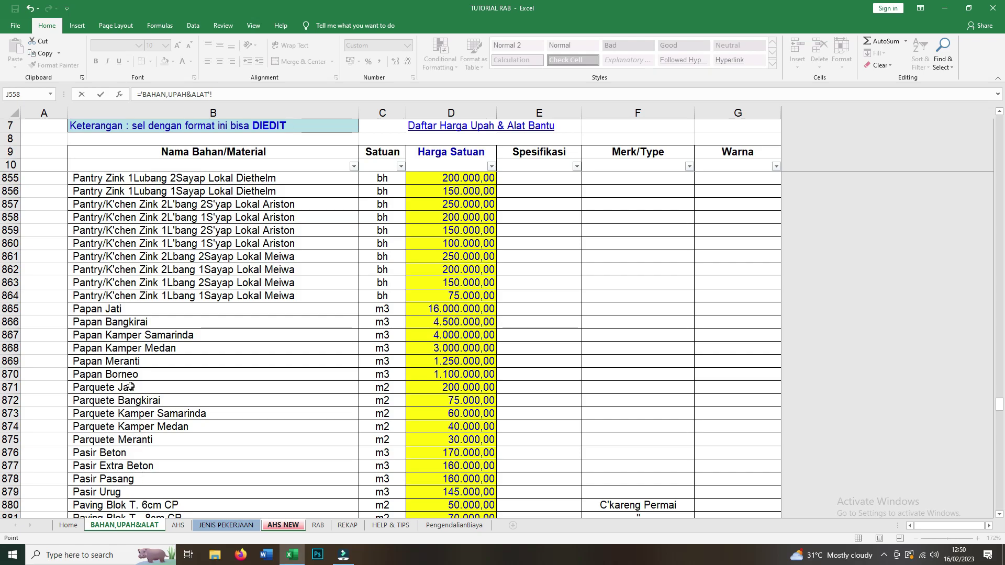
left_click(445, 376)
key("Return")
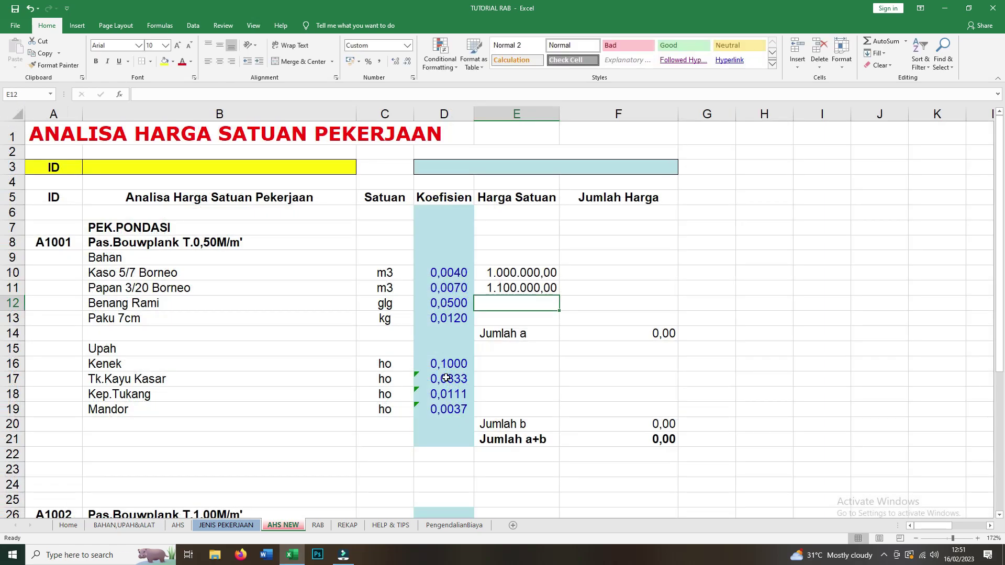
Link the Harga Satuan of Benang Rami in E12 to the Benang Rami price, cell D99 of the BAHAN,UPAH&ALAT sheet
type("=")
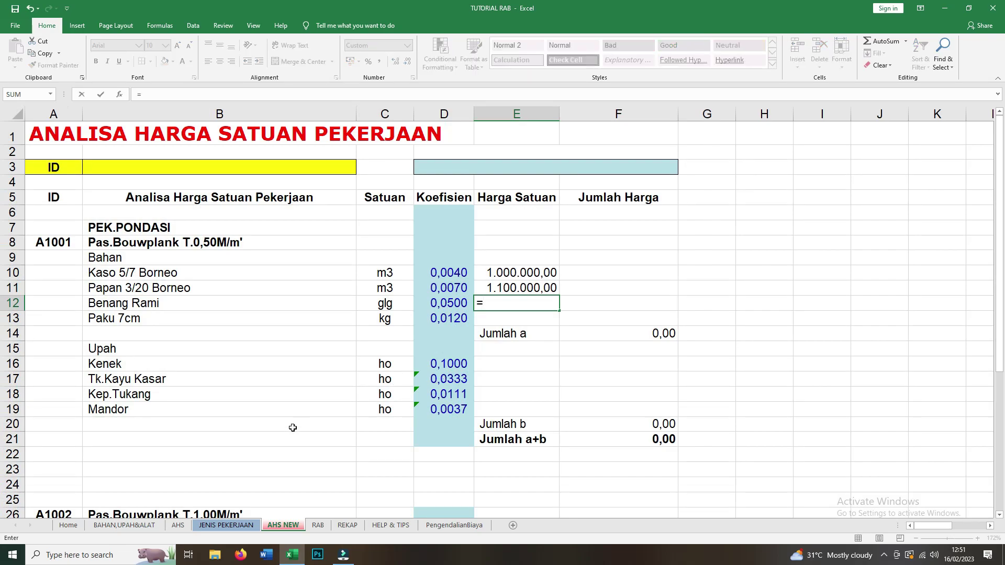
left_click(125, 525)
scroll(214, 377, "up", 20)
scroll(214, 378, "up", 20)
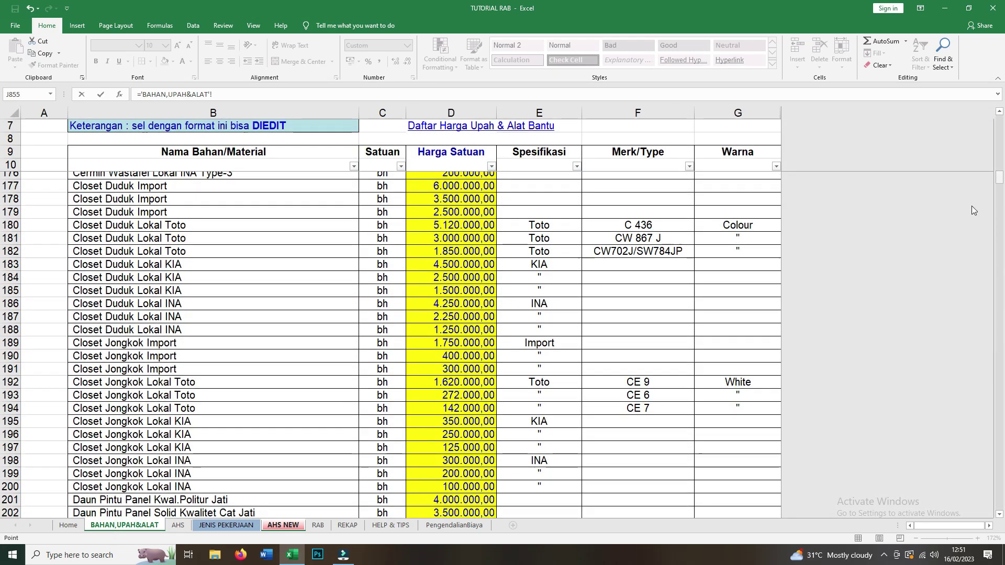
scroll(172, 362, "up", 15)
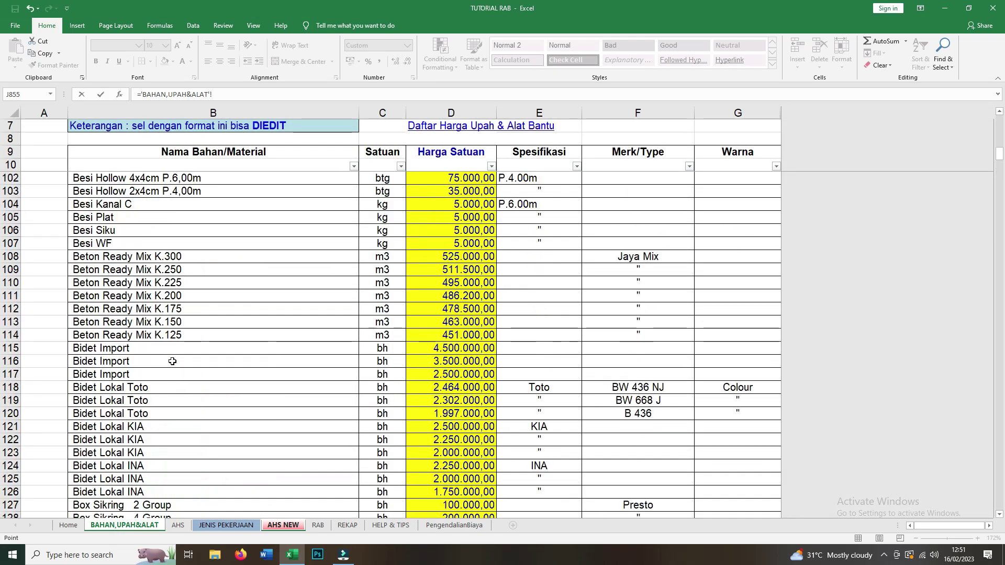
scroll(172, 361, "up", 3)
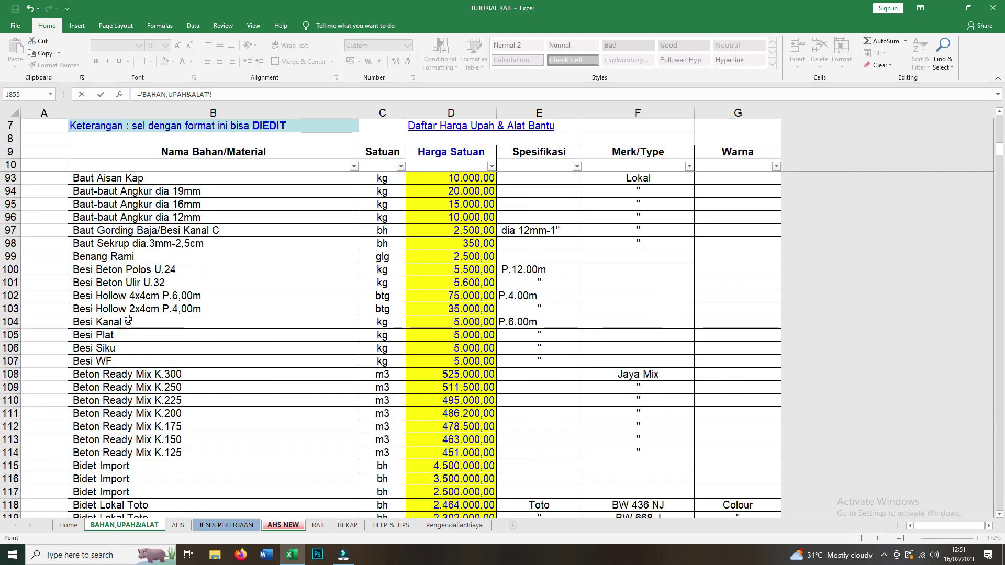
left_click(476, 257)
key("Return")
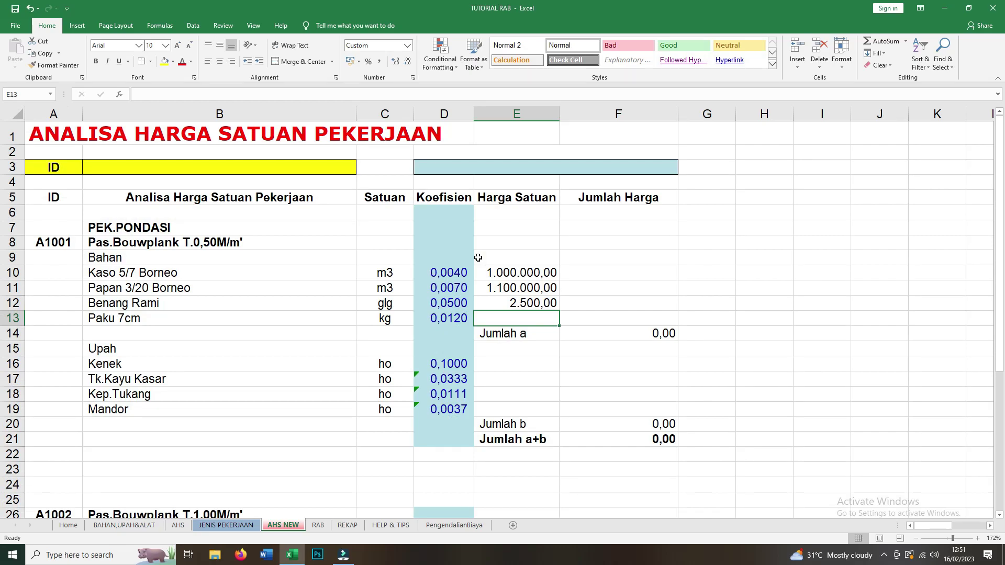
Link the Harga Satuan of Paku 7cm in E13 to the Paku 5-7cm price, cell D846 of the BAHAN,UPAH&ALAT sheet
type("=")
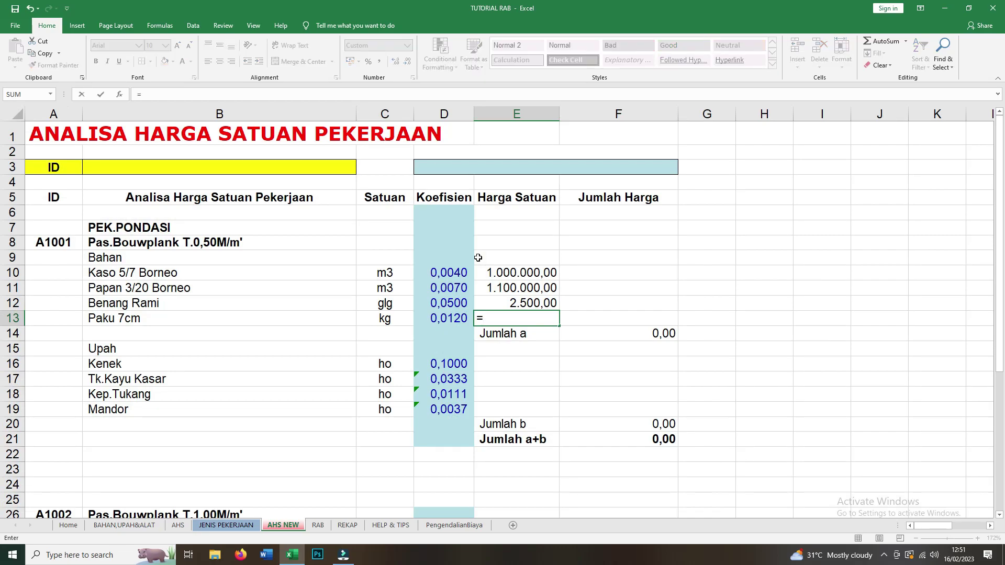
left_click(124, 525)
scroll(659, 383, "down", 4)
scroll(658, 383, "down", 6)
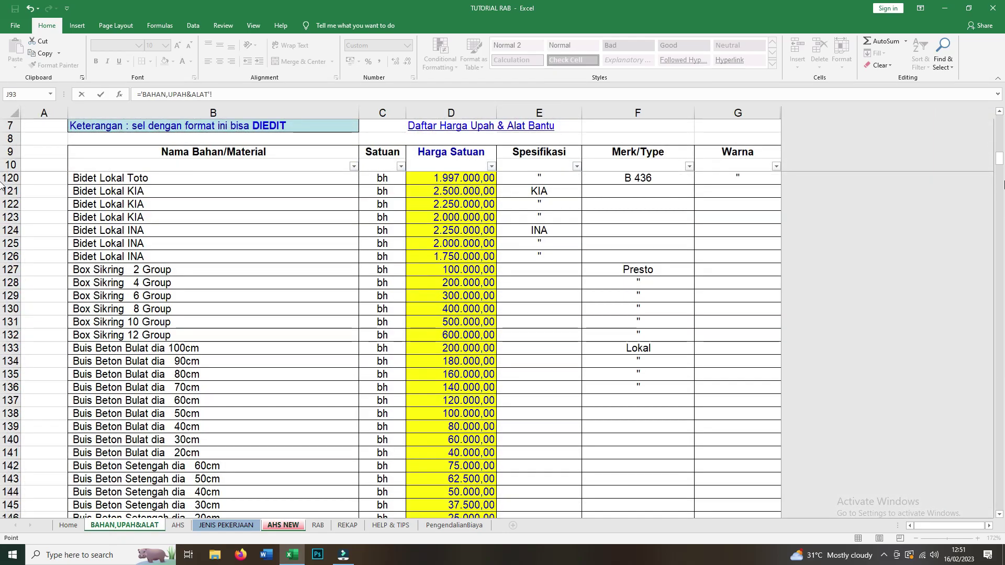
left_click_drag(999, 159, 1000, 396)
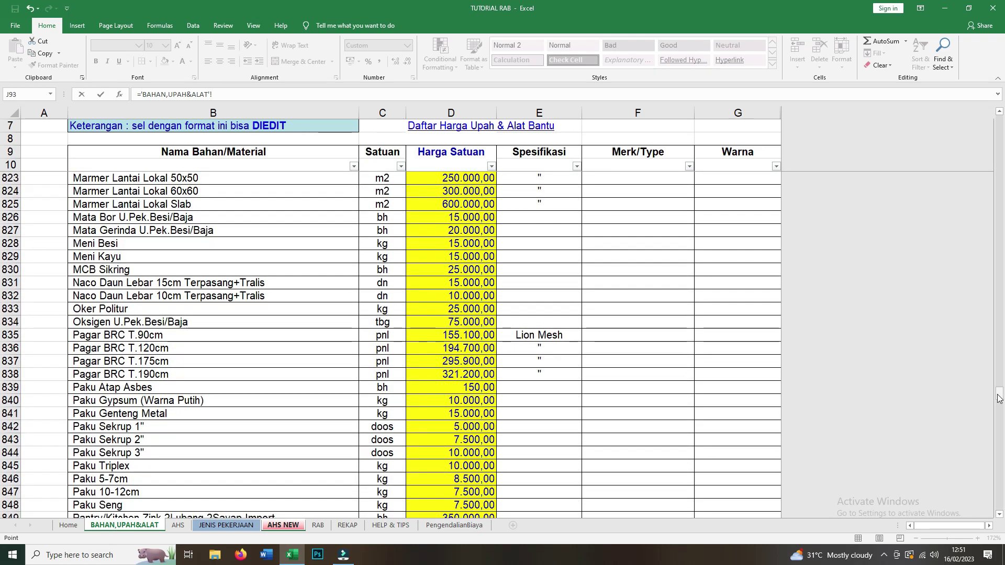
scroll(135, 423, "down", 1)
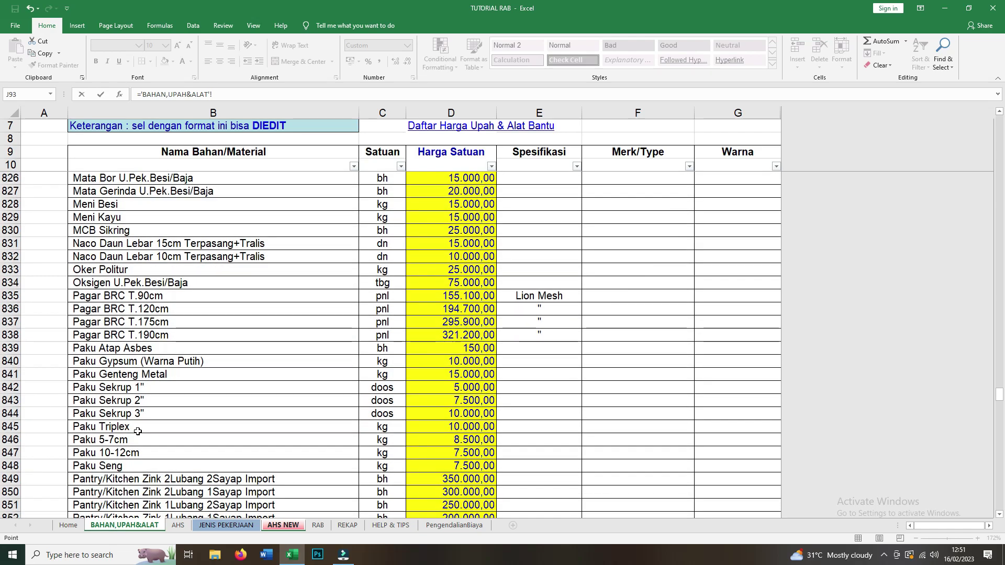
left_click(471, 440)
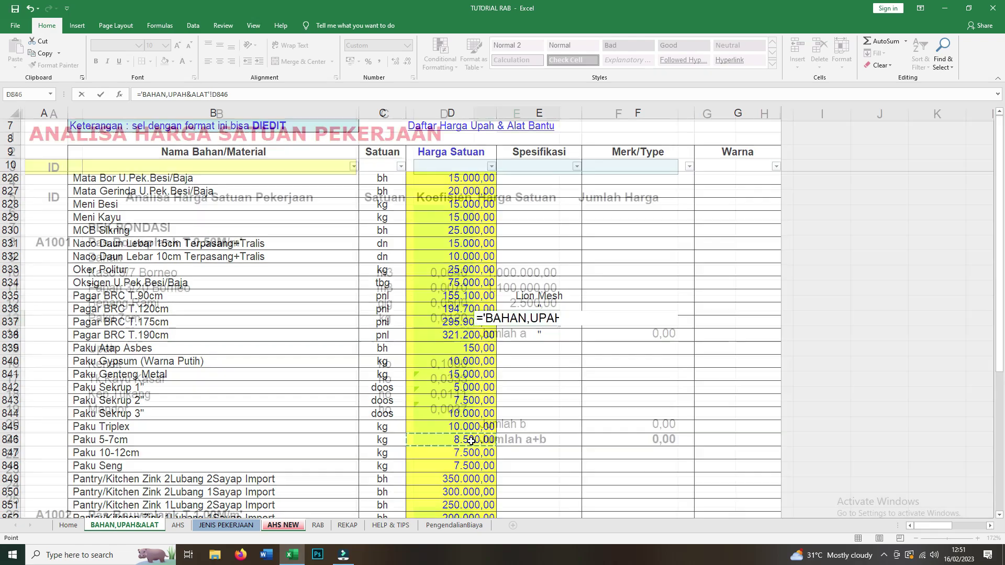
key("Return")
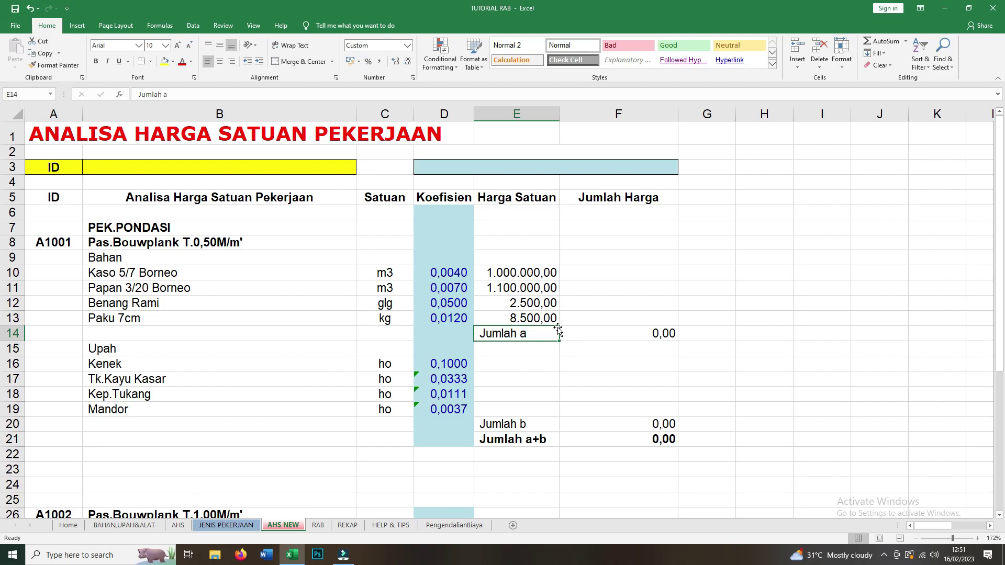
Calculate the Jumlah Harga of Kaso 5/7 Borneo in F10 as coefficient times unit price, =D10*E10
left_click(585, 274)
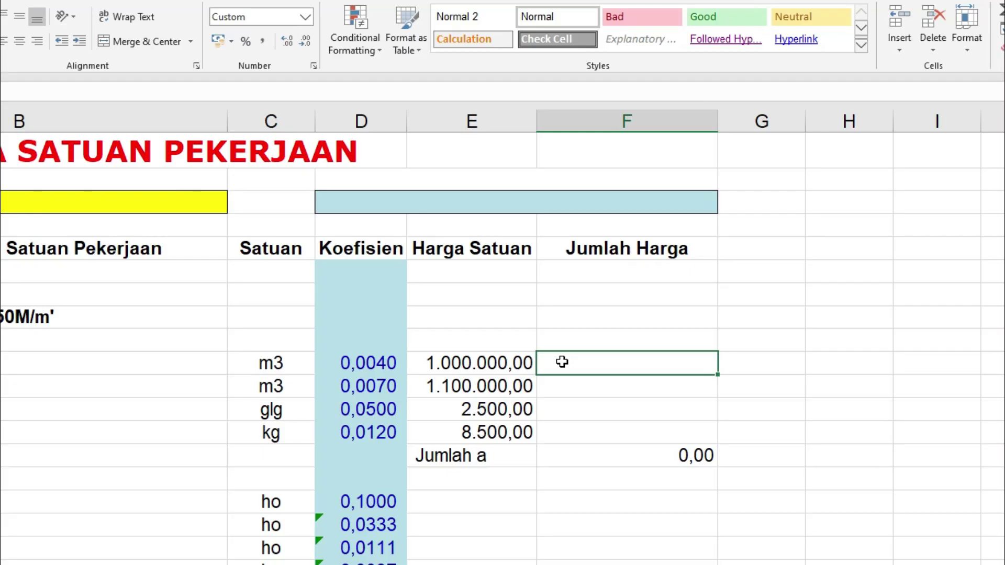
type("=")
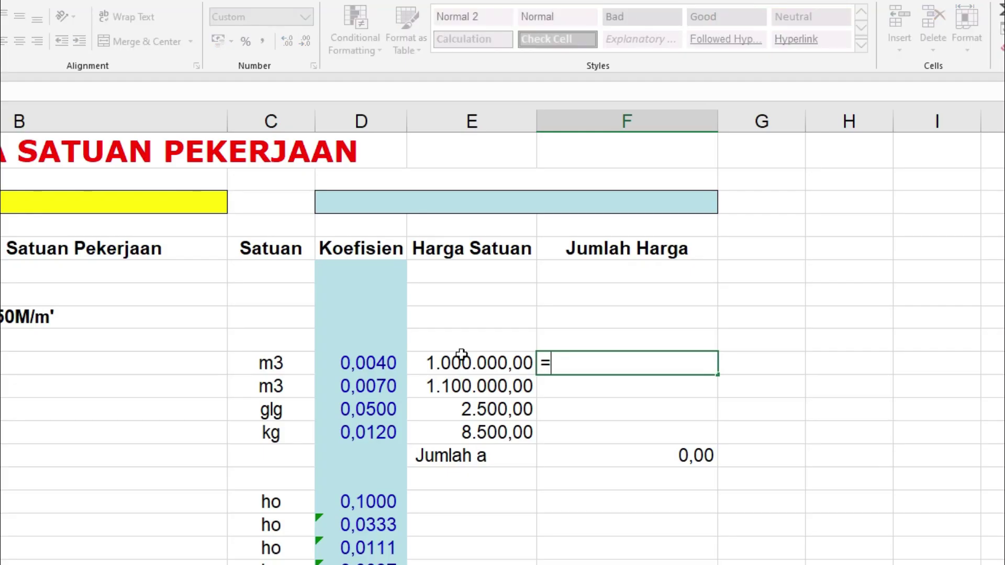
left_click(369, 363)
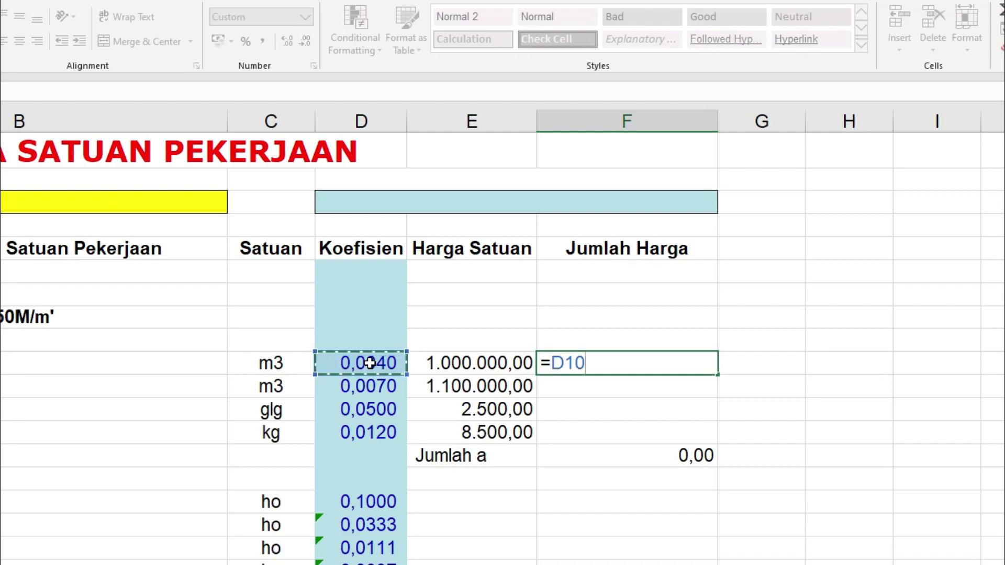
type("*")
left_click(454, 364)
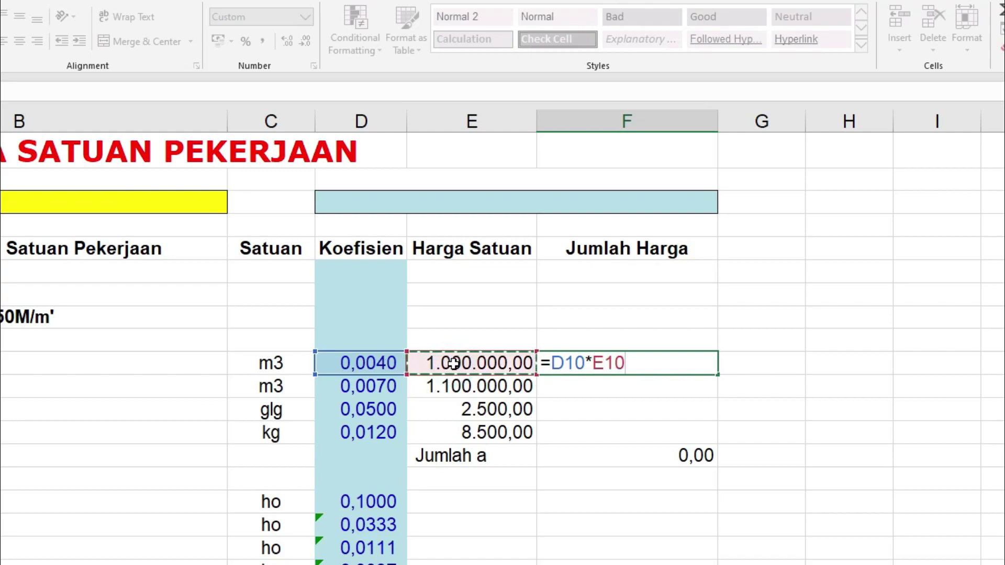
key("Return")
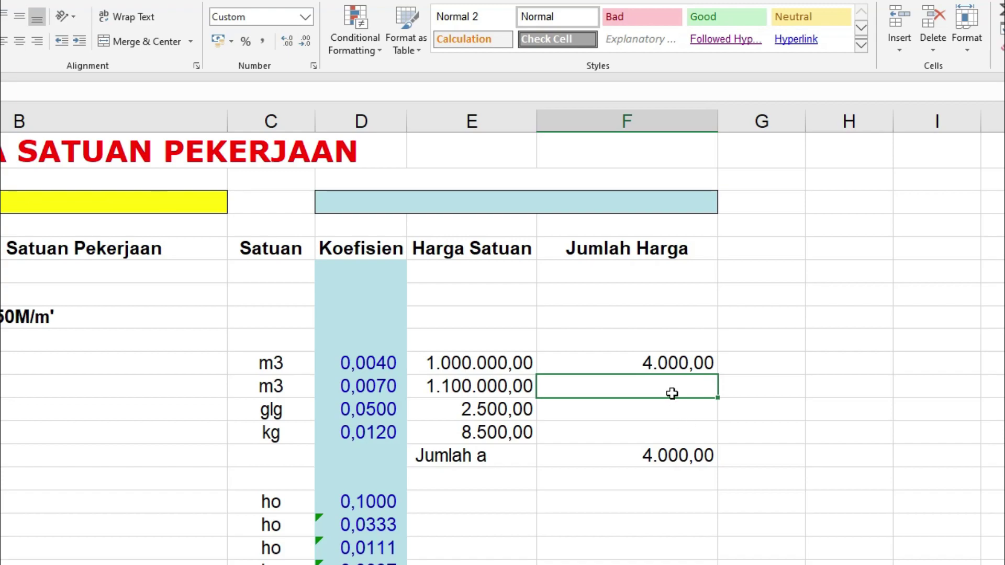
Fill the F10 formula down through F13 to cover the remaining Bahan items
left_click(680, 370)
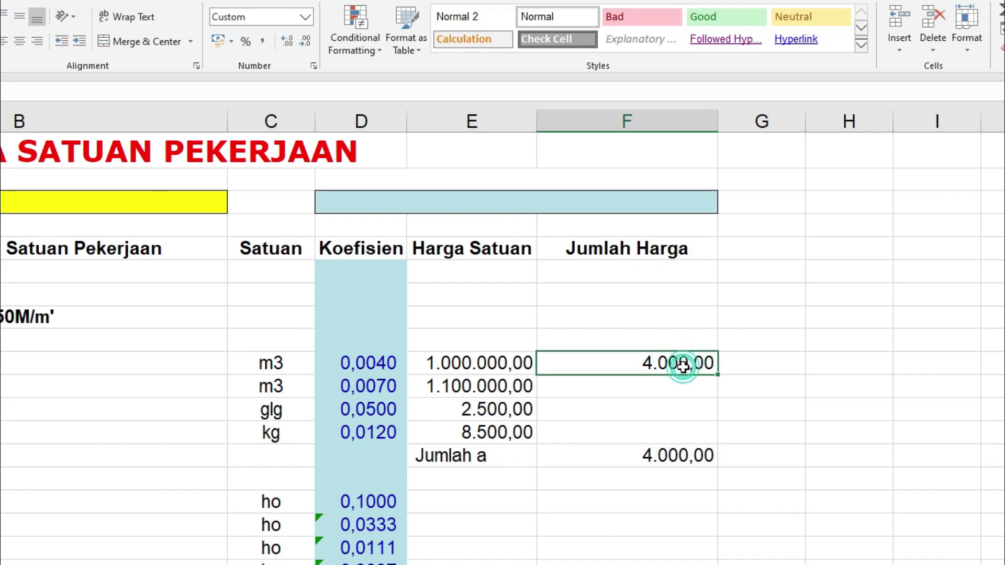
left_click(717, 377)
left_click_drag(717, 377, 718, 440)
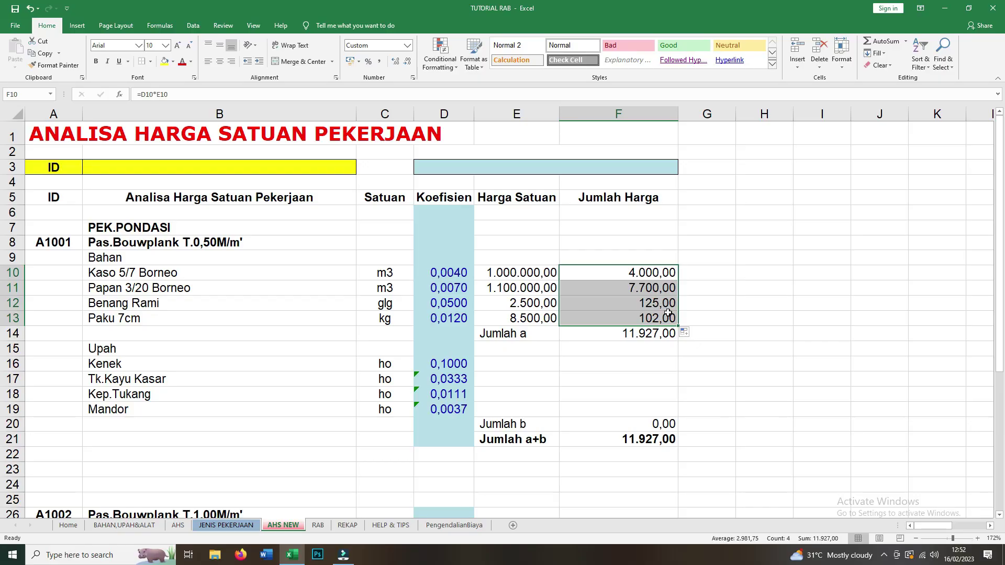
left_click(763, 464)
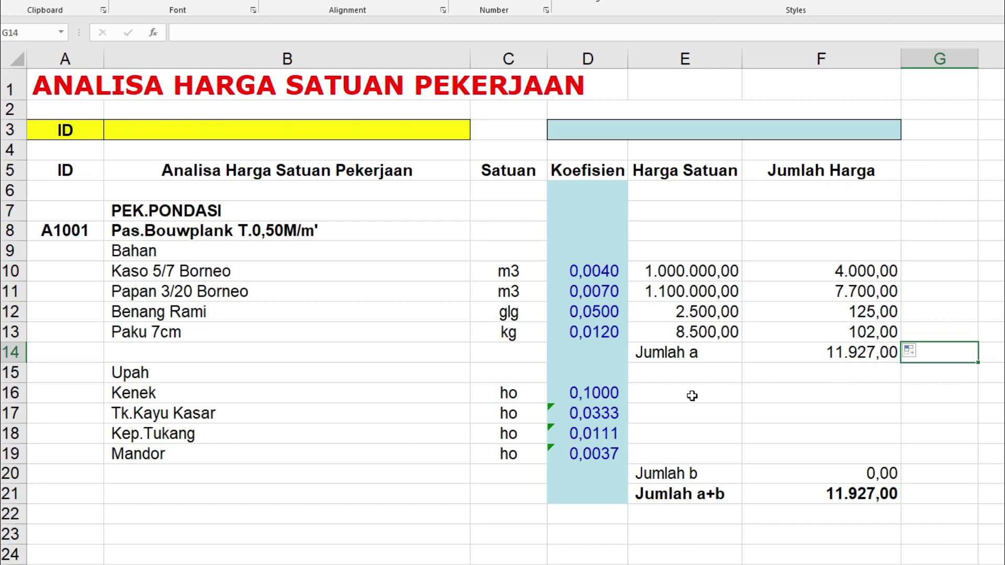
Link the Harga Satuan of Kenek in E16 to the Kenek/Laden daily wage, cell D1139 of the BAHAN,UPAH&ALAT sheet
left_click(667, 399)
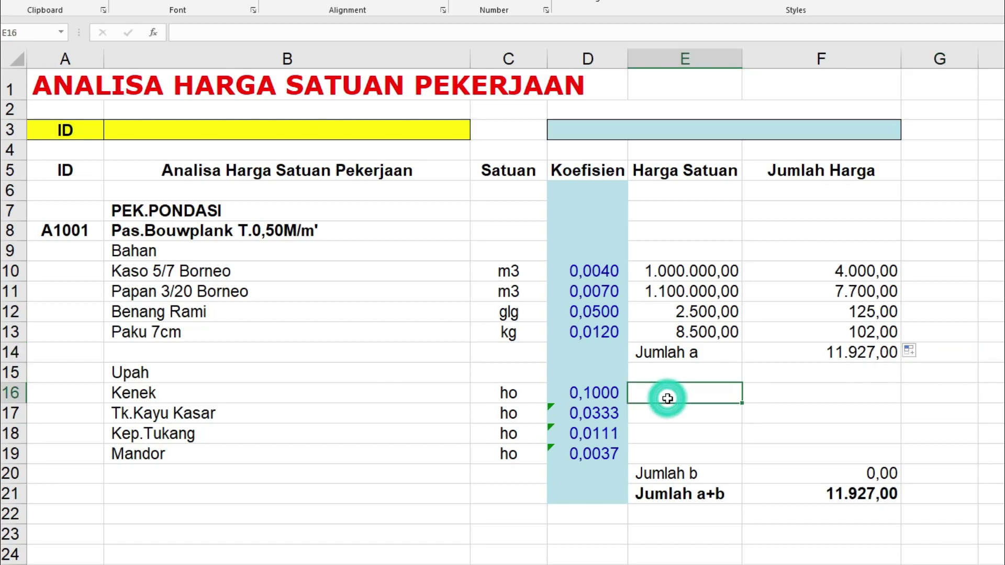
type("=")
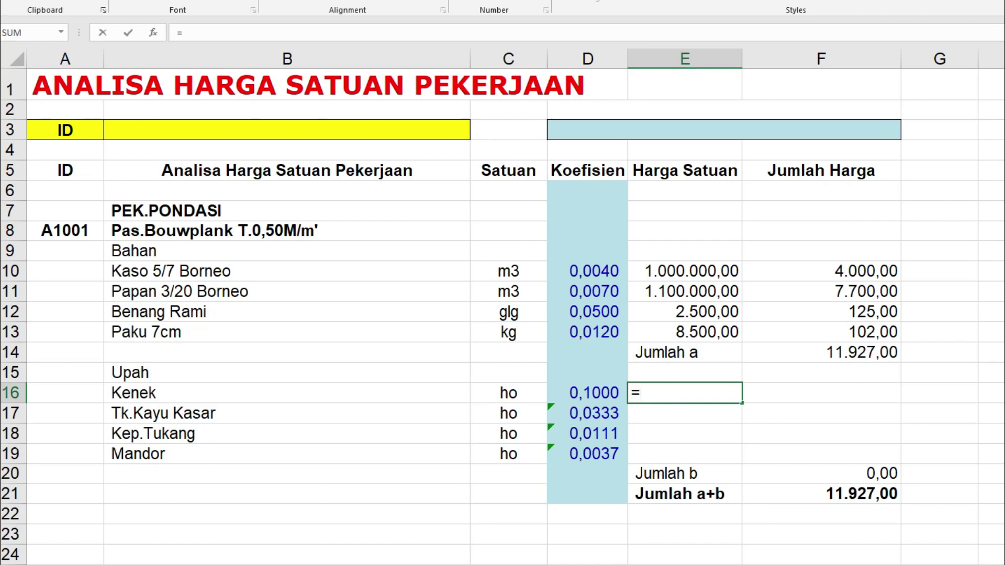
key("ctrl+Page_Down")
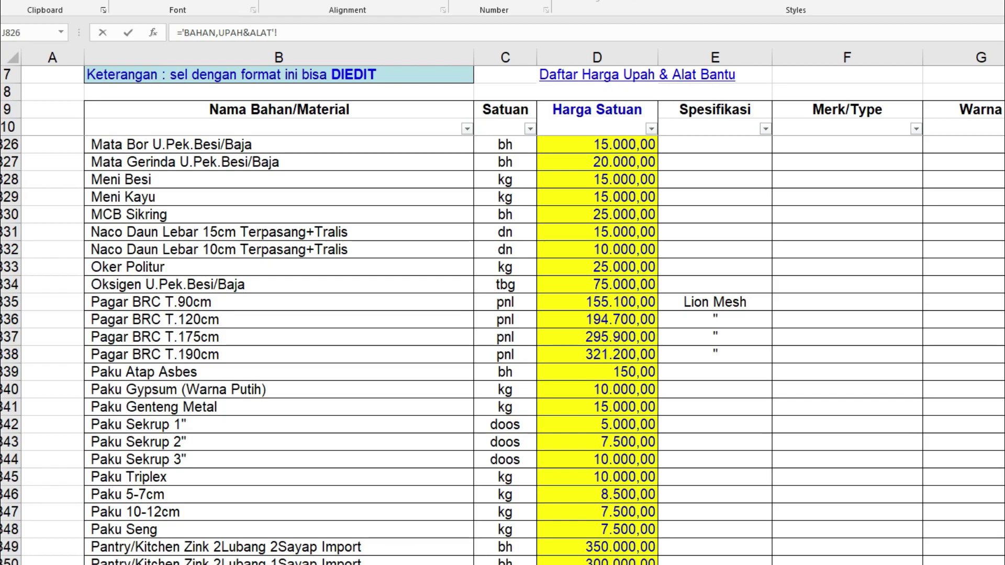
scroll(502, 351, "down", 20)
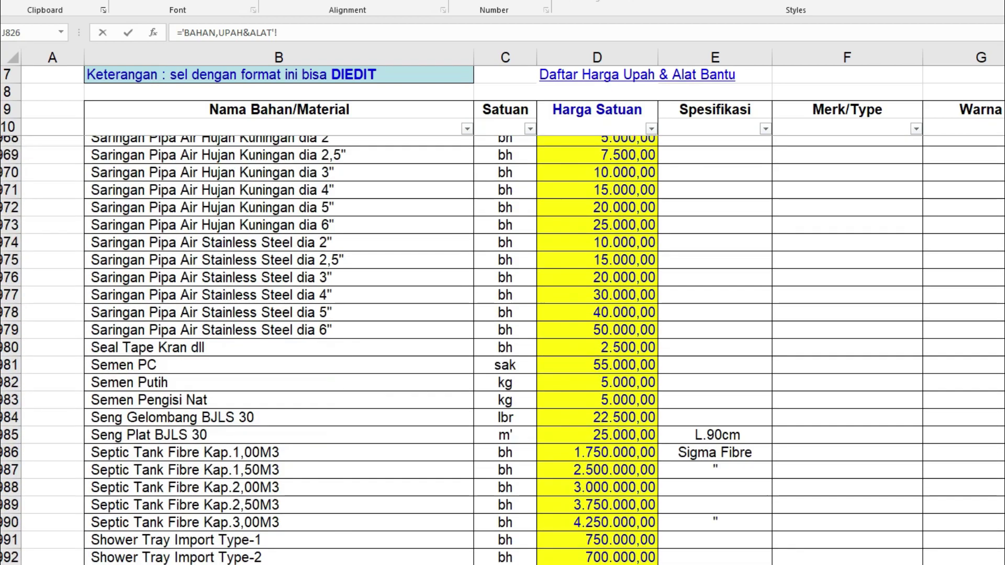
scroll(503, 350, "down", 20)
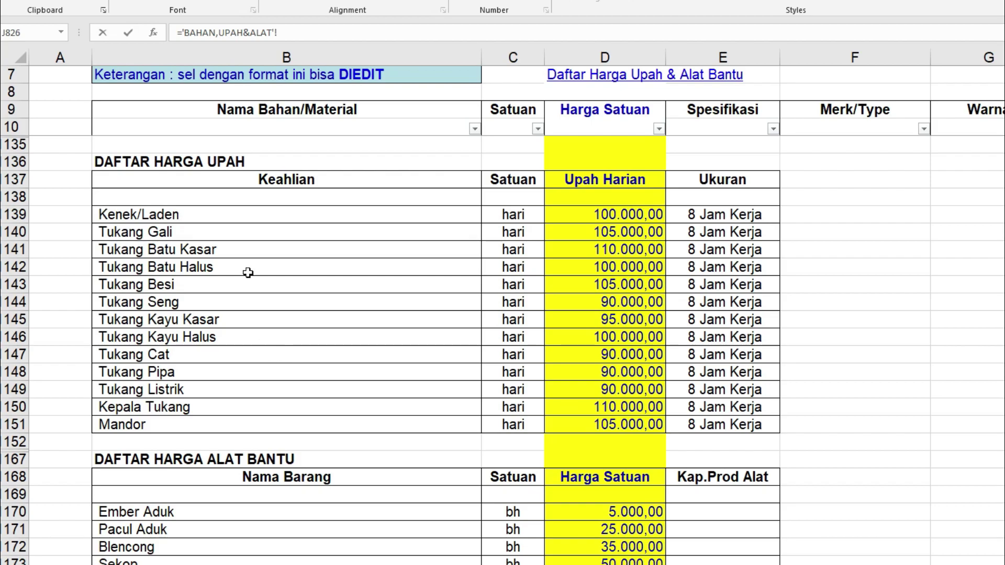
left_click(594, 215)
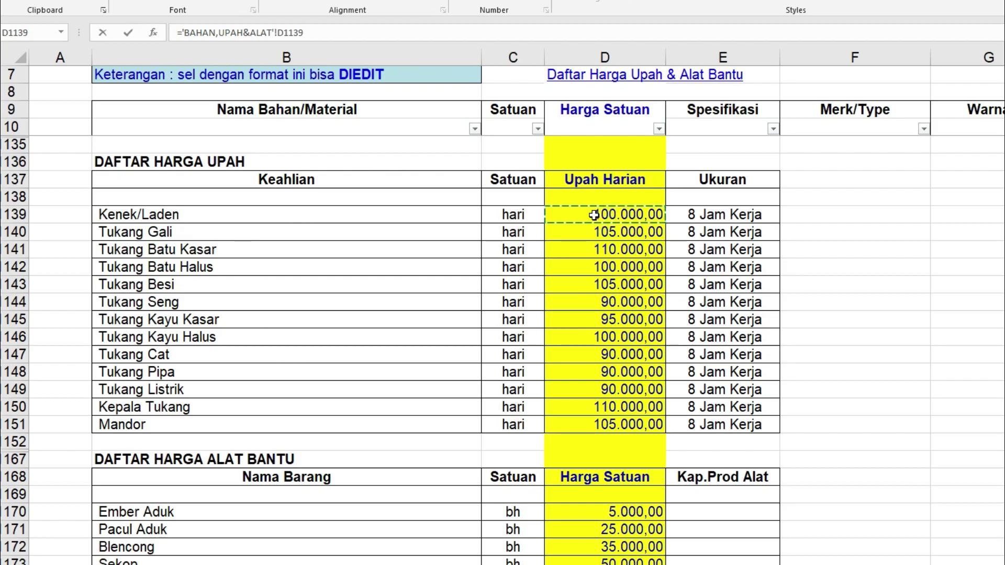
key("Return")
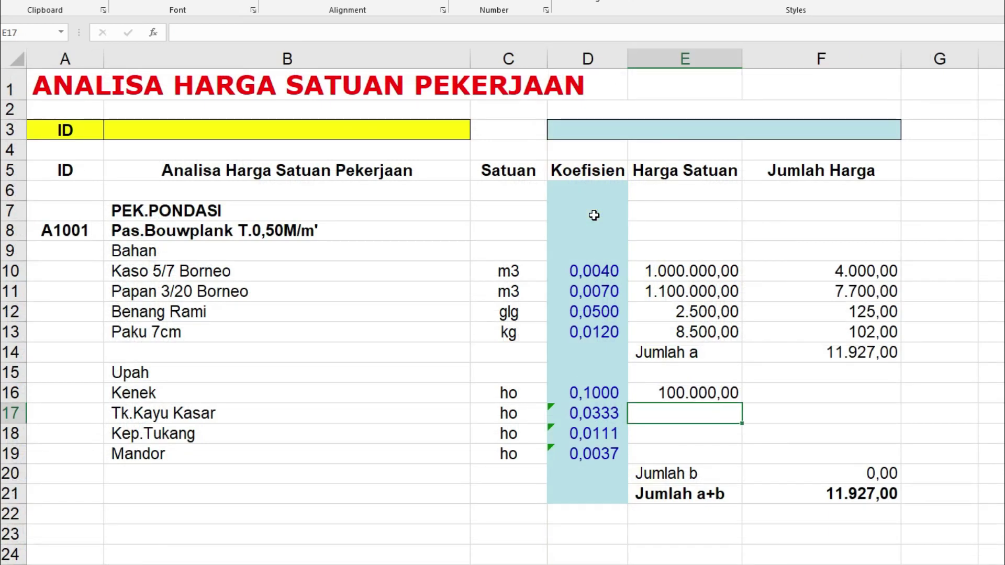
Link the Harga Satuan of Tk.Kayu Kasar in E17 to the Tukang Kayu Kasar wage, cell D1145 of the BAHAN,UPAH&ALAT sheet
type("=")
key("ctrl+Page_Down")
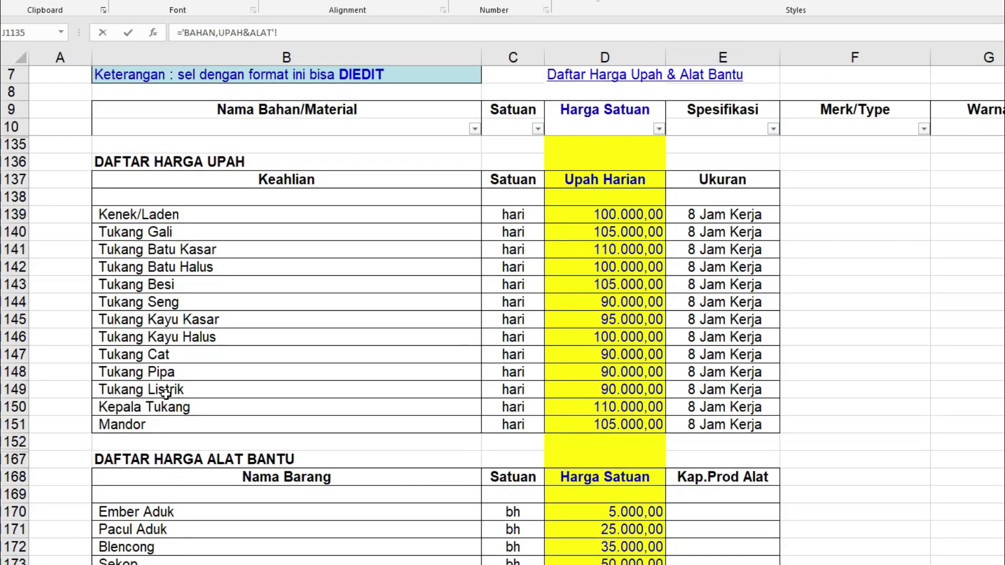
left_click(608, 319)
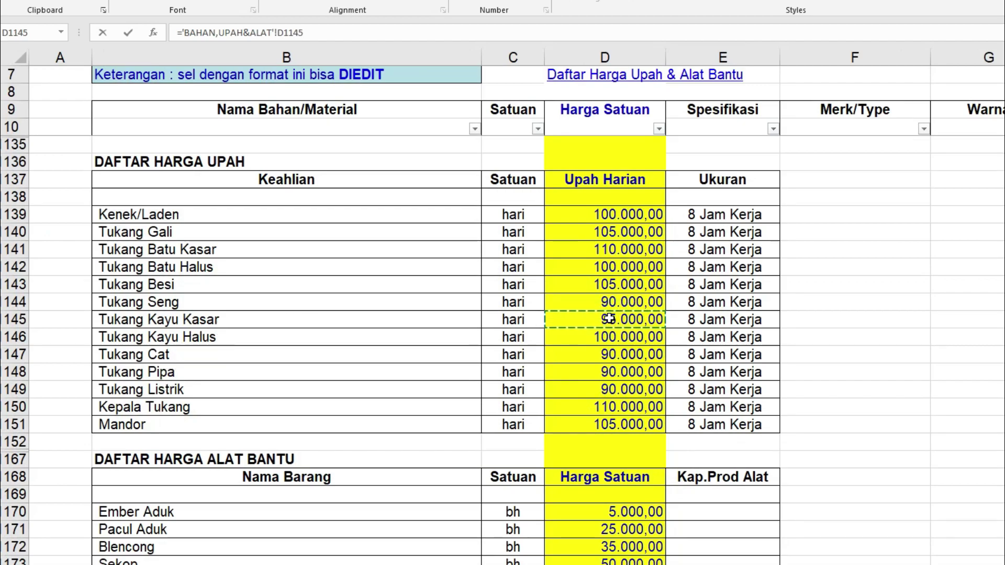
key("Return")
Link the Harga Satuan of Kep.Tukang in E18 to the Kepala Tukang wage, cell D1150 of the BAHAN,UPAH&ALAT sheet
type("='BAHAN,UPAH&ALAT'!")
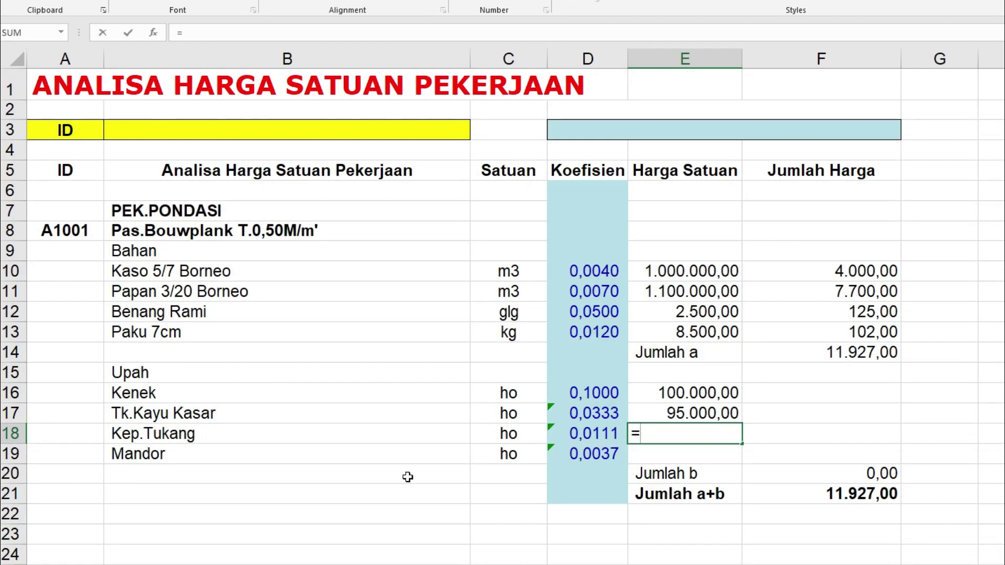
key("ctrl+Page_Down")
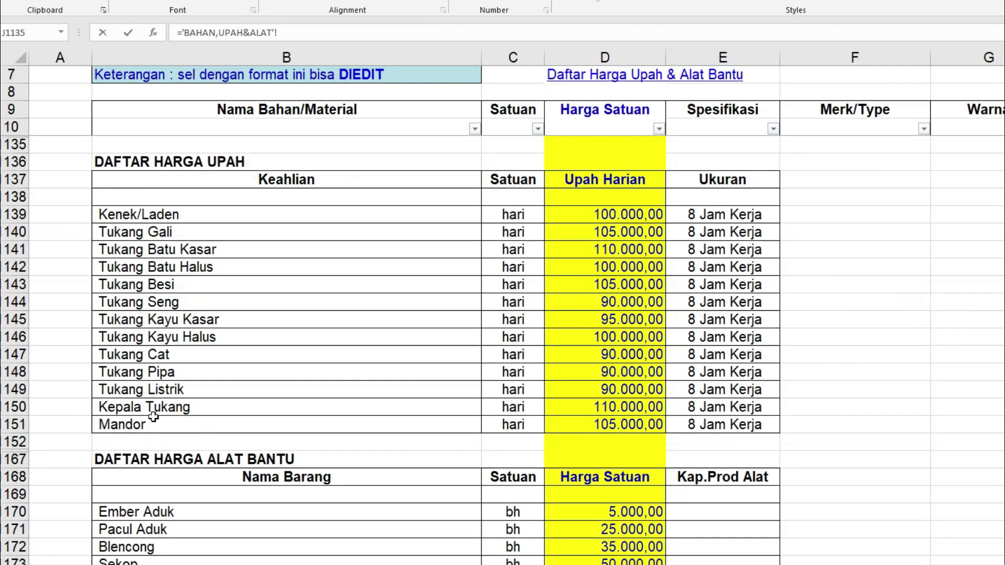
left_click(617, 409)
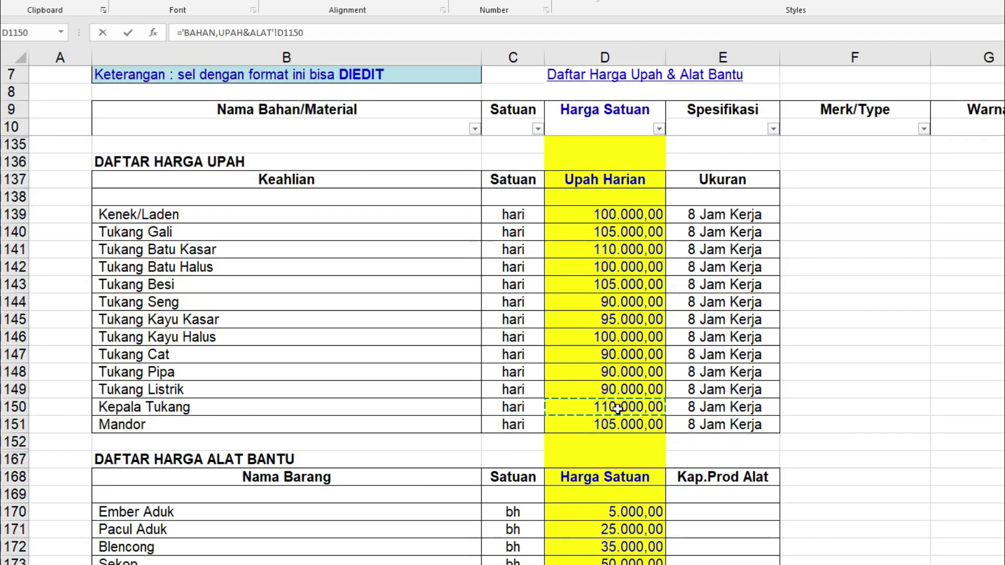
key("Return")
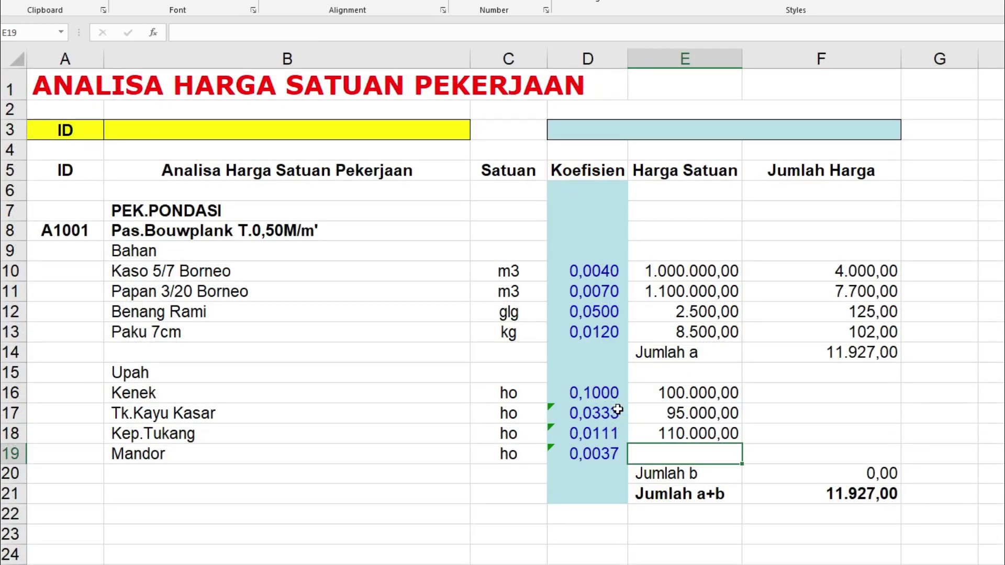
Link the Harga Satuan of Mandor in E19 to the Mandor daily wage, cell D1151 of the BAHAN,UPAH&ALAT sheet
type("=")
key("ctrl+Page_Down")
left_click(621, 424)
key("Return")
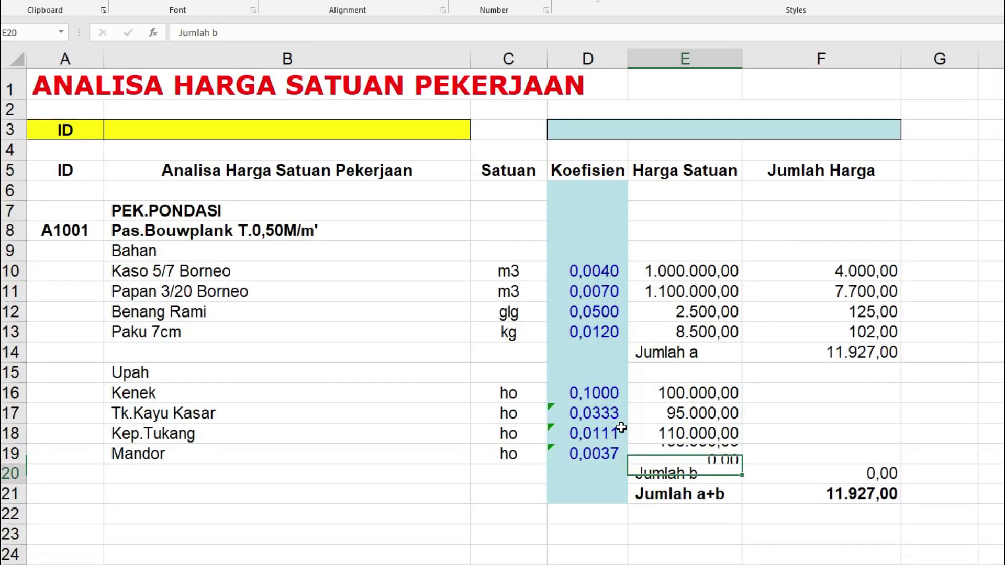
Calculate the Jumlah Harga of Kenek in F16 as coefficient times unit price, =D16*E16
left_click(800, 387)
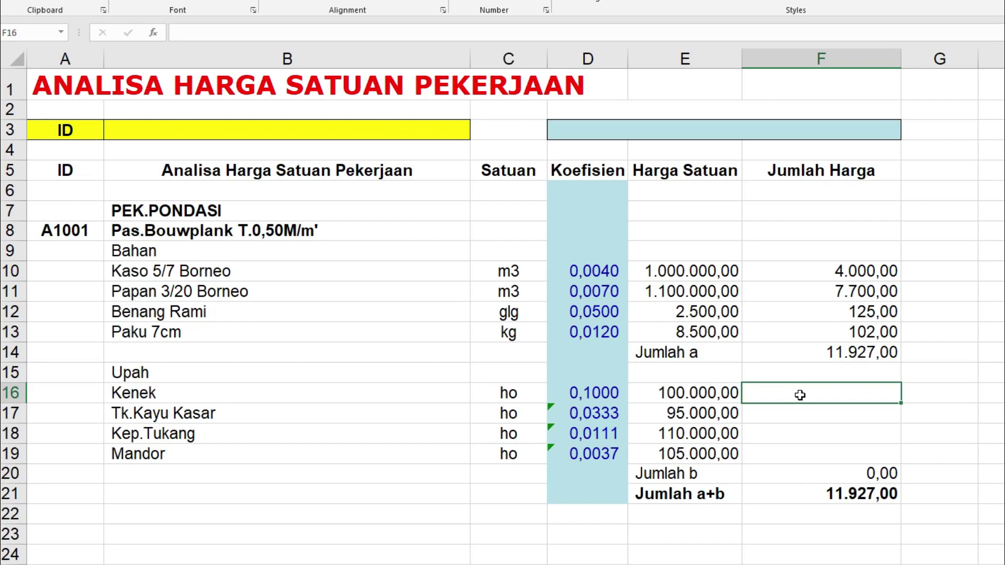
type("=")
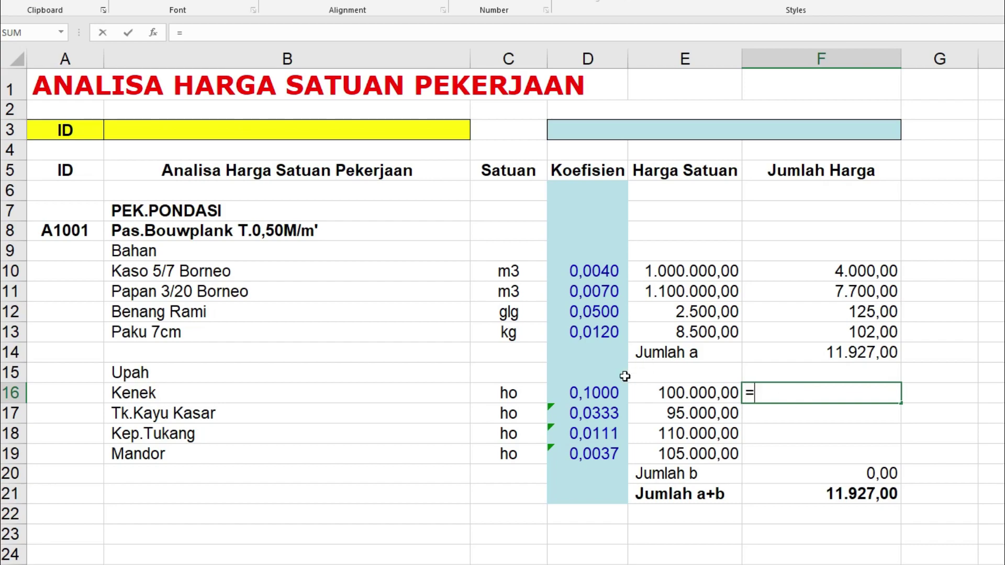
left_click(592, 396)
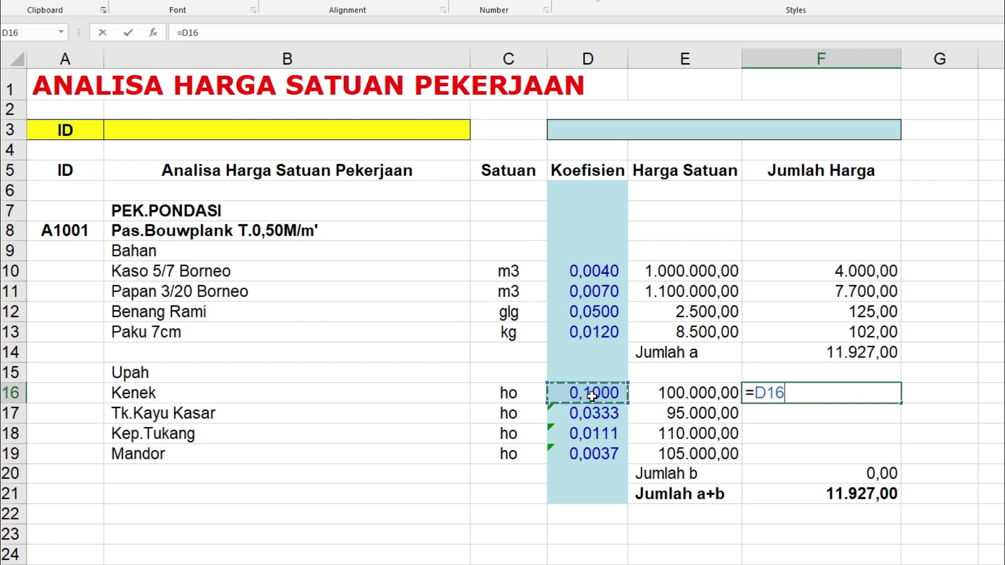
type("*")
left_click(670, 395)
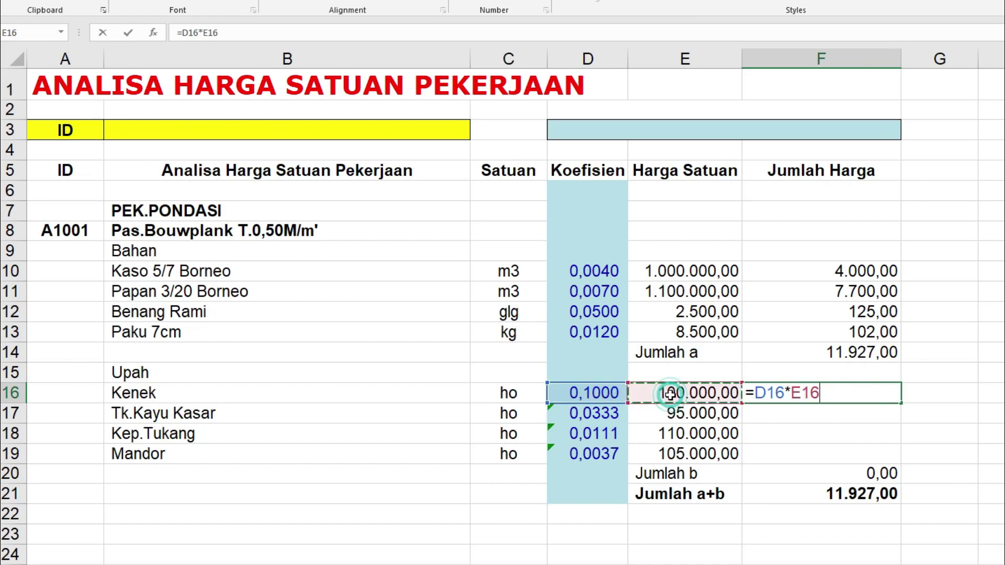
key("Return")
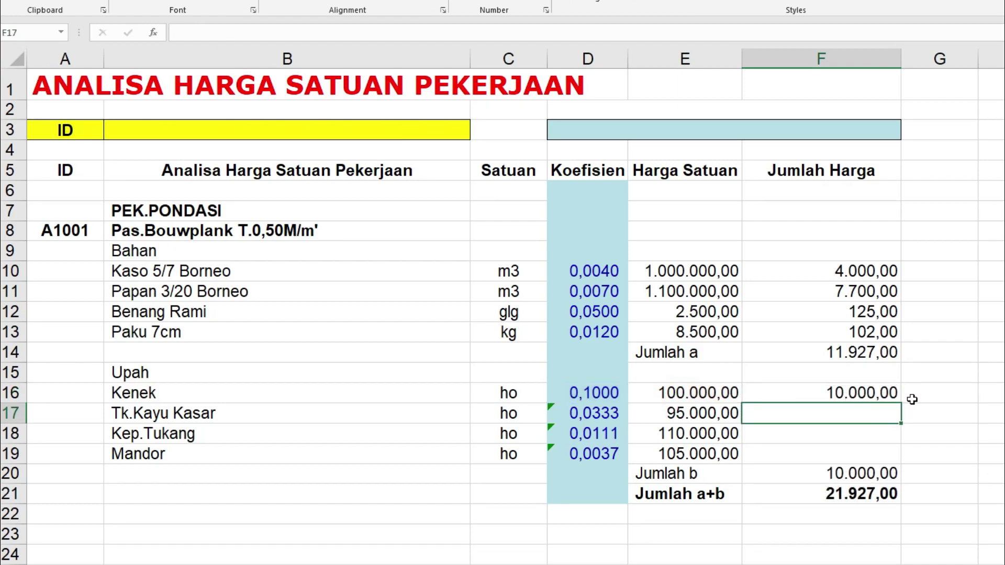
Fill the F16 formula down through F19 to cover the remaining Upah items
left_click(891, 393)
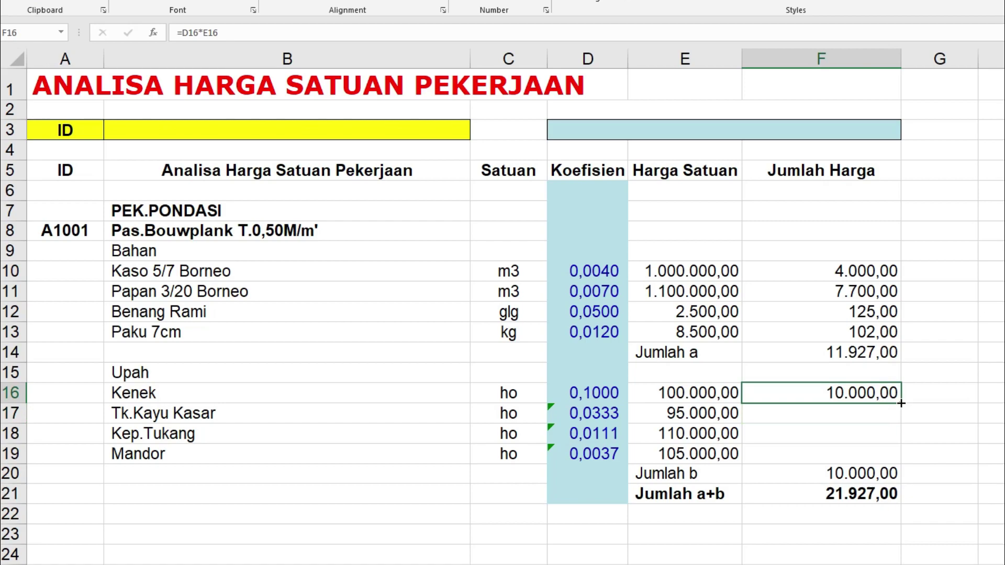
left_click_drag(901, 403, 898, 459)
left_click(937, 459)
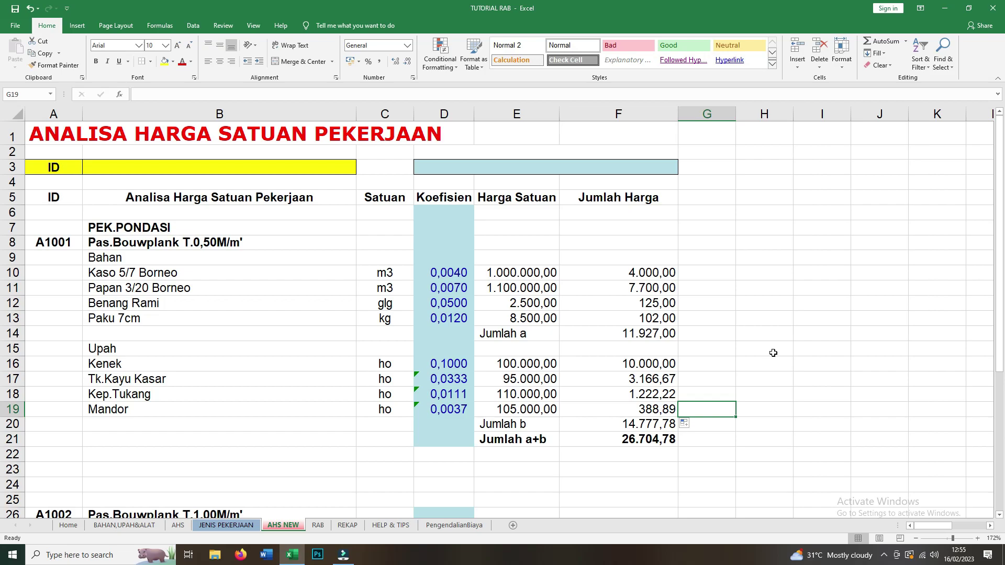
Calculate the cost of 100 units of the A1001 Bouwplank work in F23 with the formula =100*F21
left_click(610, 470)
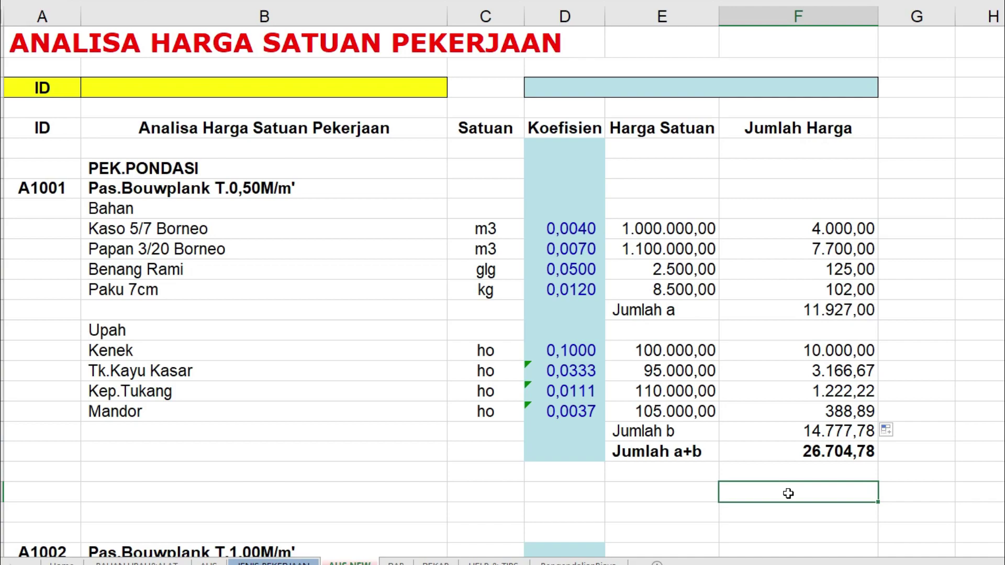
type("=100*")
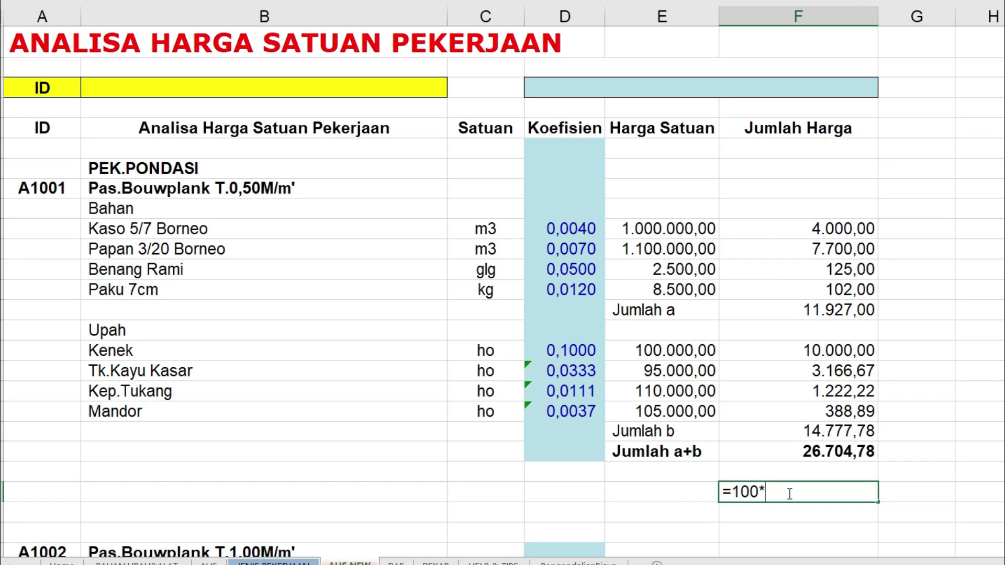
left_click(812, 453)
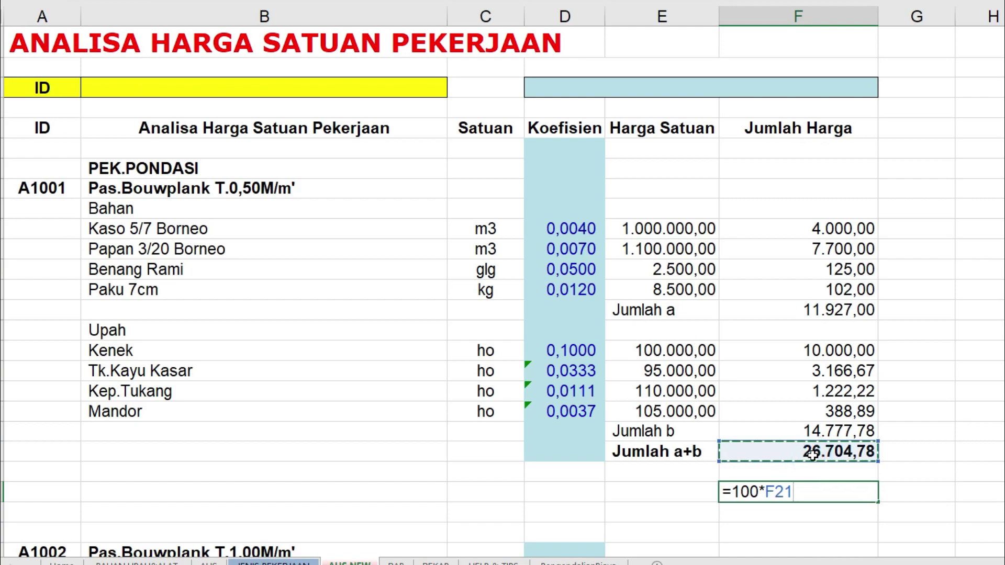
key("Return")
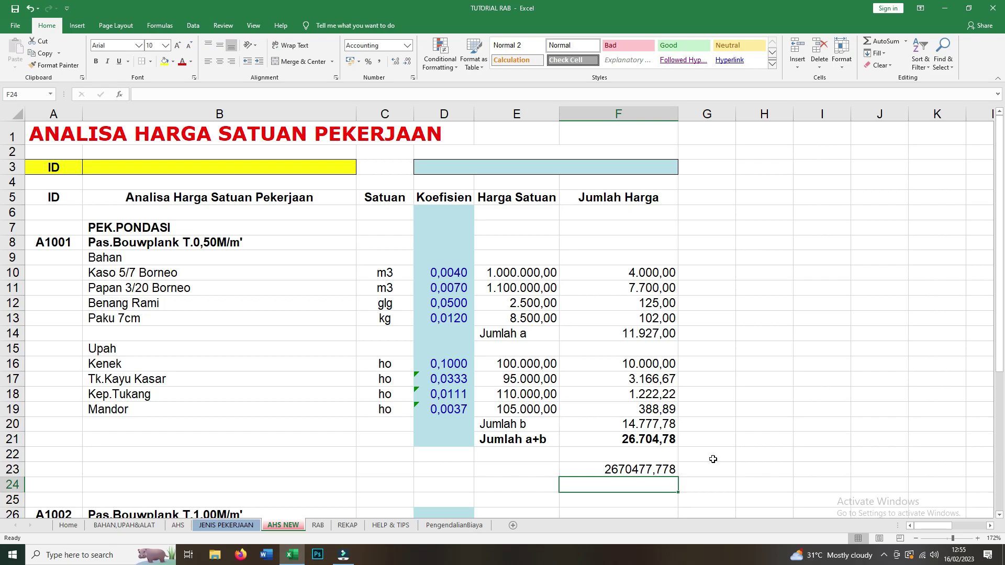
In the A1002 analysis, link the Harga Satuan of Kaso 5/7 Borneo in E28 to E10 and of Papan 3/20 Borneo in E29 to E11
scroll(713, 459, "down", 5)
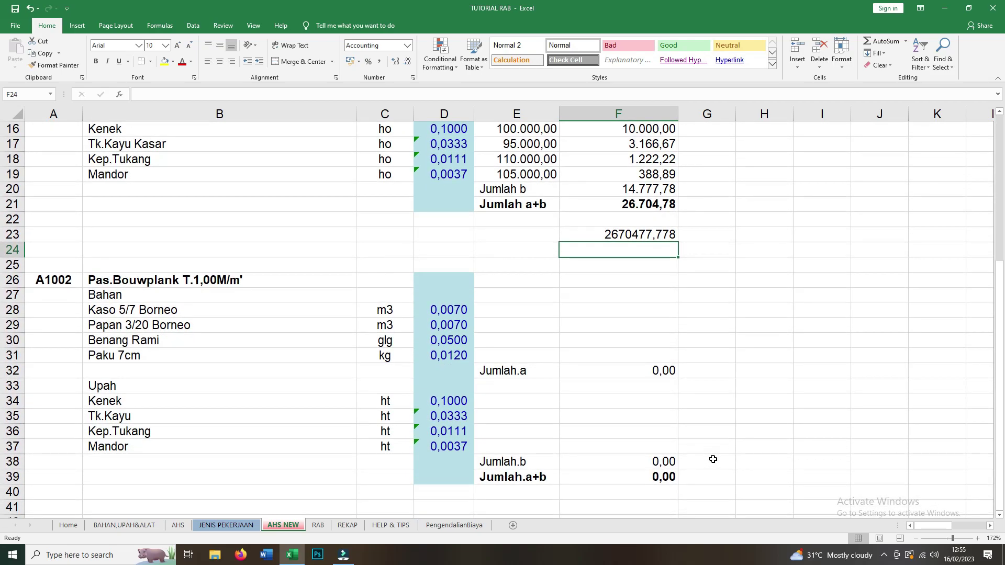
scroll(712, 459, "up", 1)
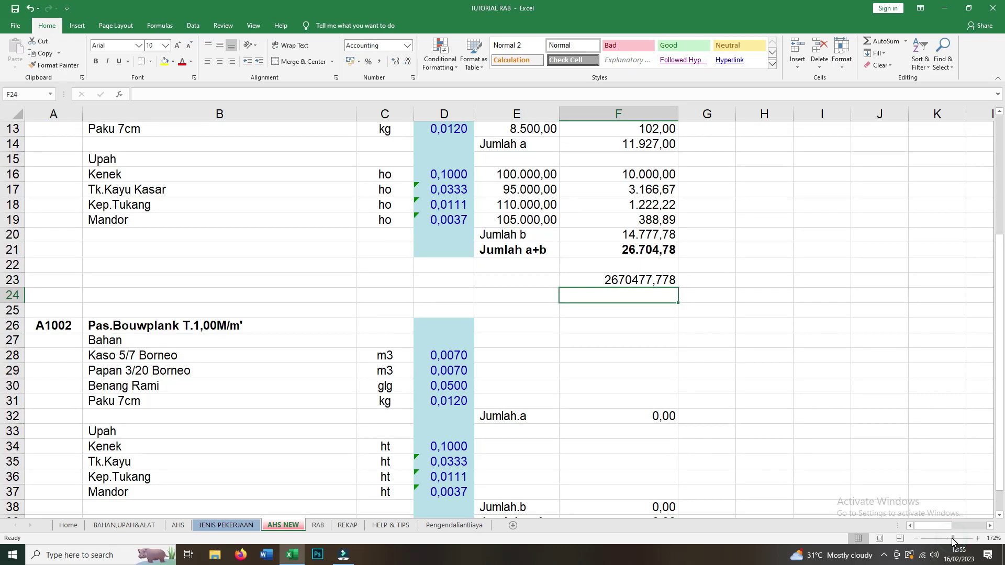
left_click_drag(951, 538, 949, 539)
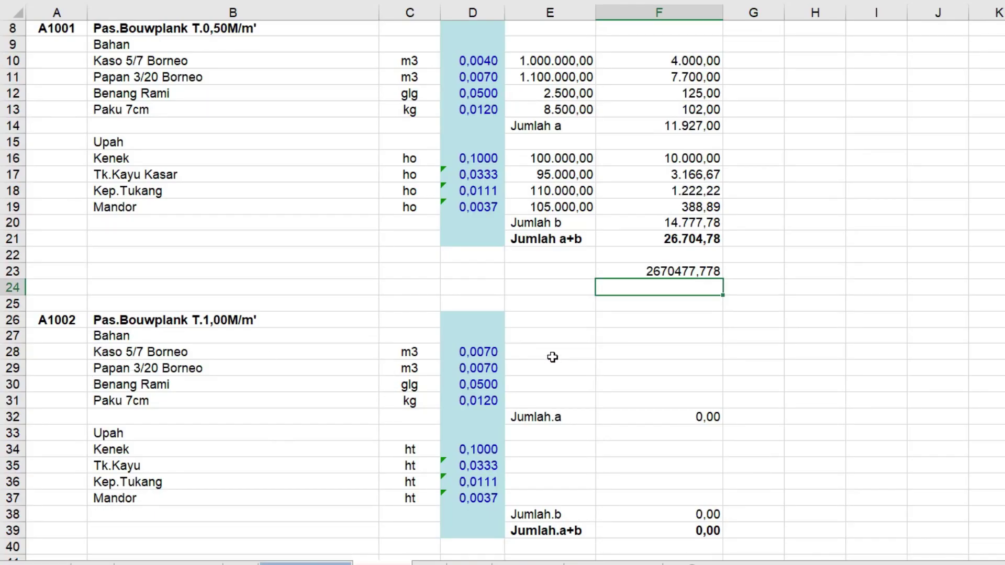
left_click(552, 354)
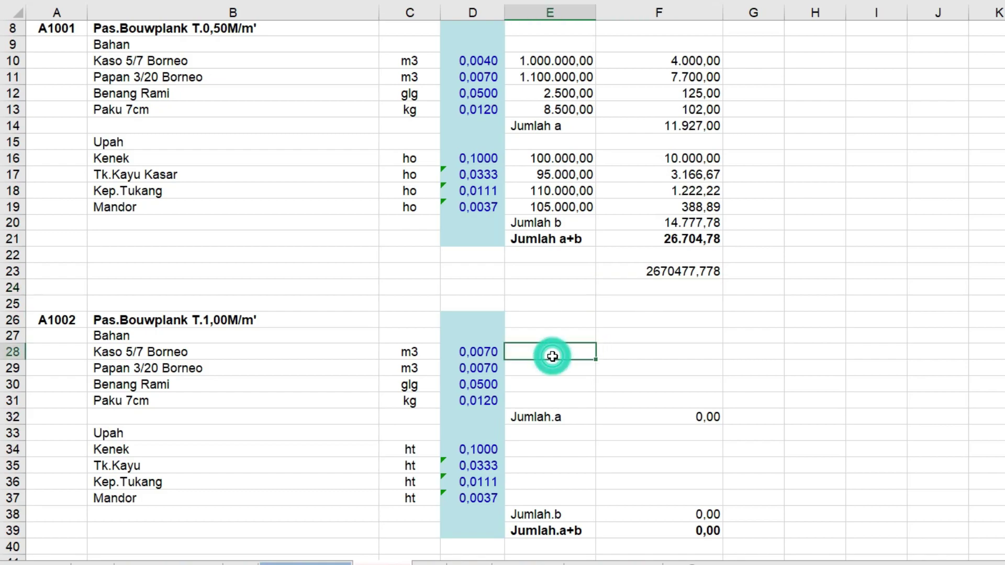
type("=")
left_click(548, 63)
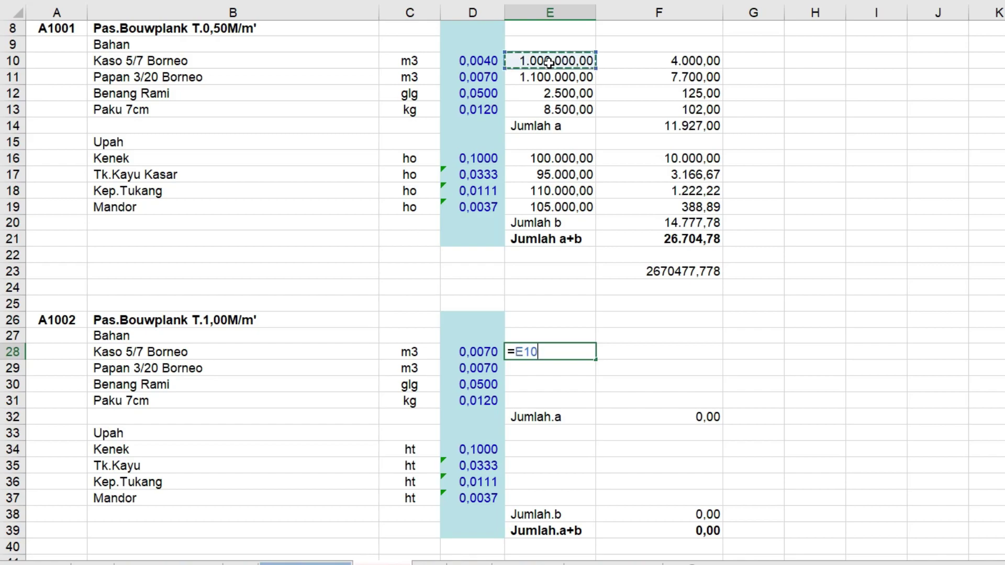
key("Return")
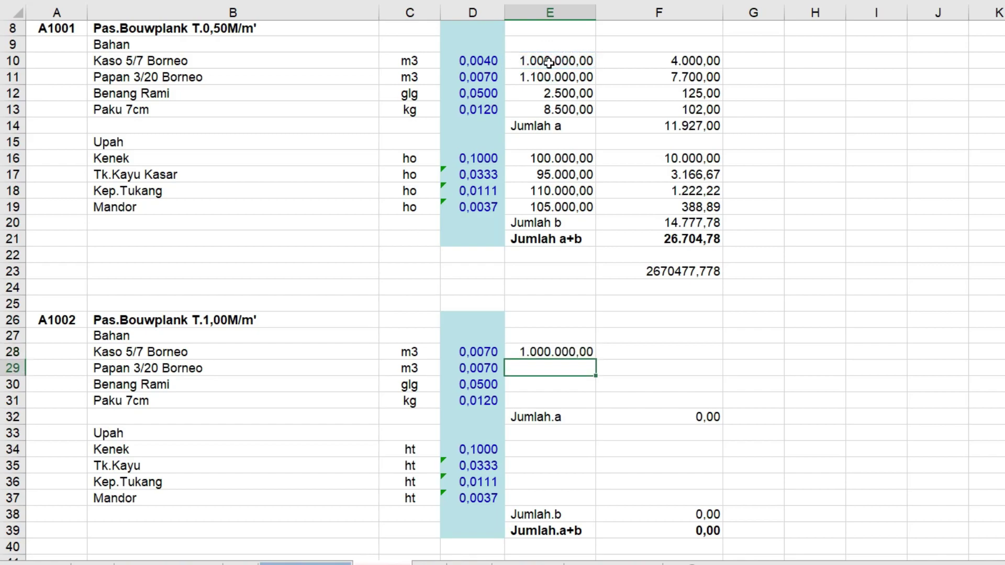
type("=")
left_click(565, 77)
key("Return")
Link the A1002 Harga Satuan of Benang Rami in E30 to E12 and of Paku 7cm in E31 to E13
type("=")
left_click(562, 94)
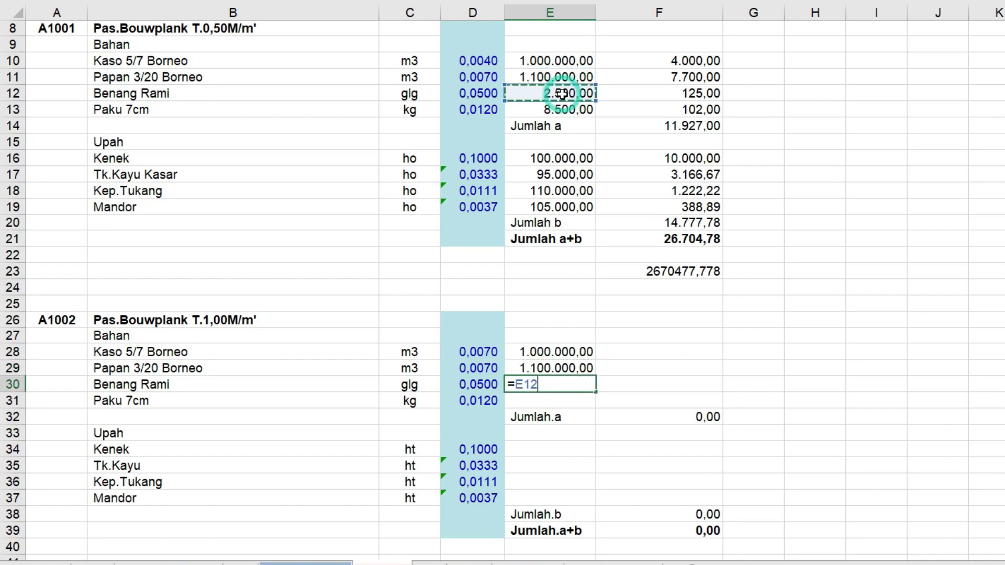
key("Return")
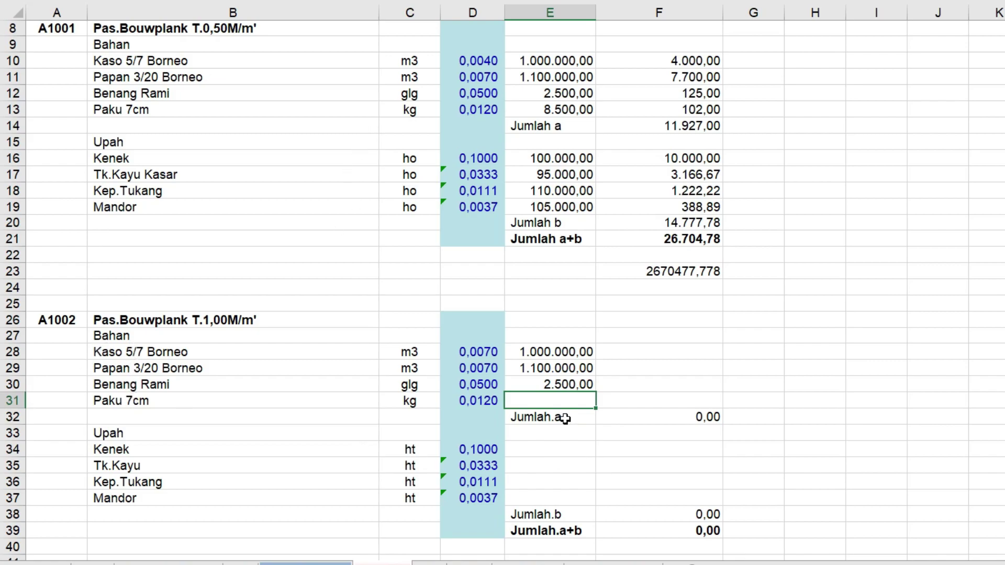
type("=")
left_click(560, 110)
key("Return")
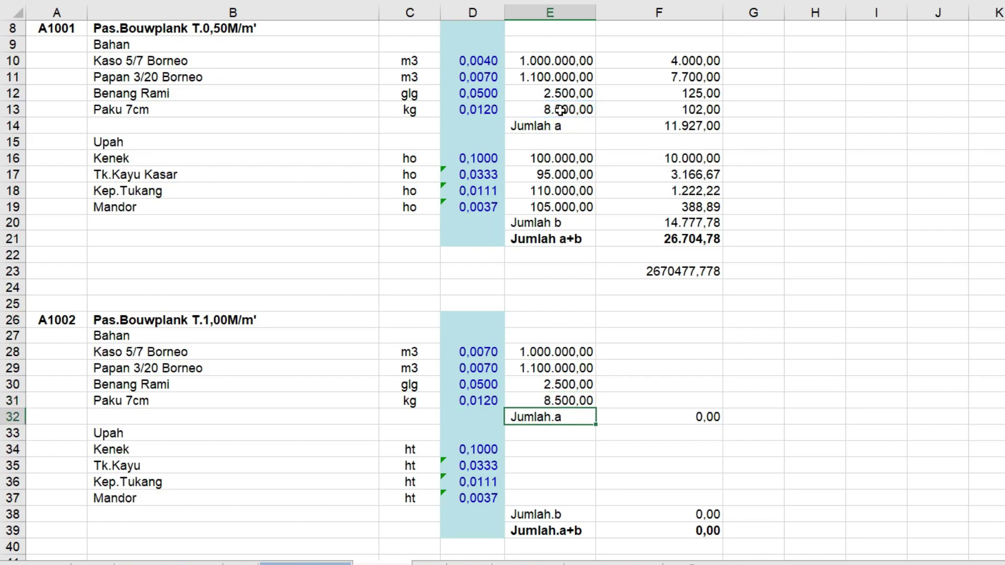
Link the A1002 Harga Satuan of Kenek in E34 to E16 and of Tk.Kayu in E35 to E17
left_click(542, 455)
type("=")
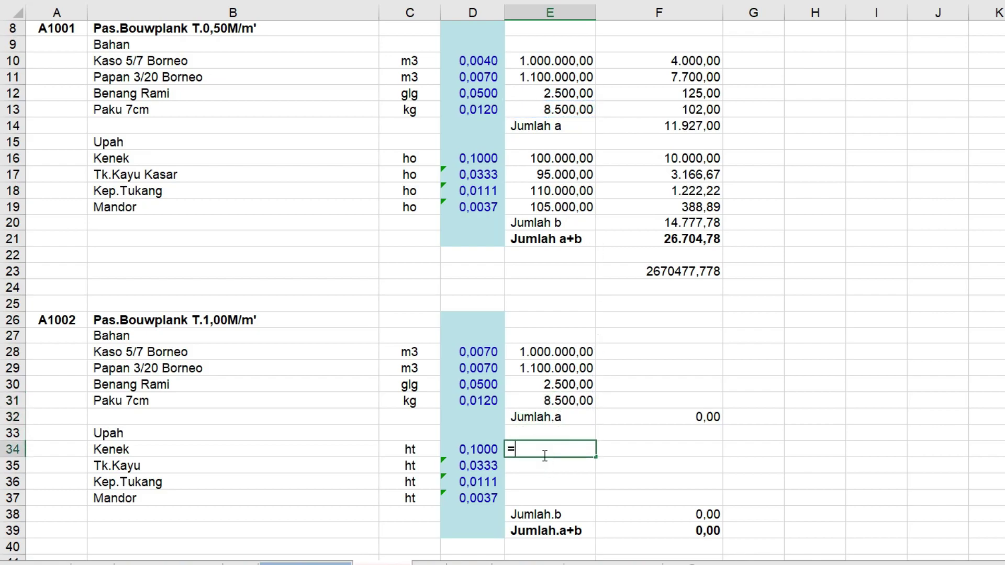
left_click(565, 156)
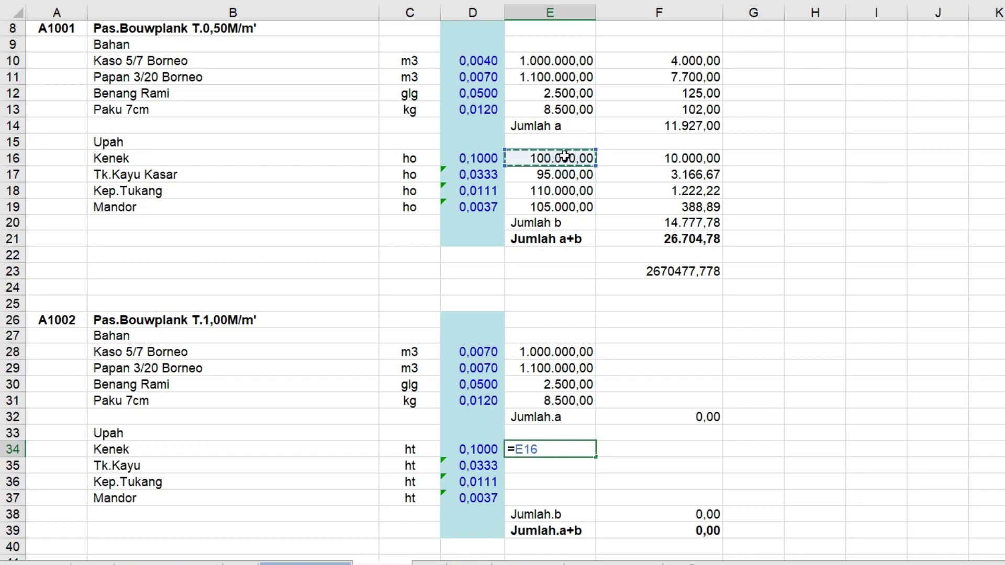
key("Return")
type("=")
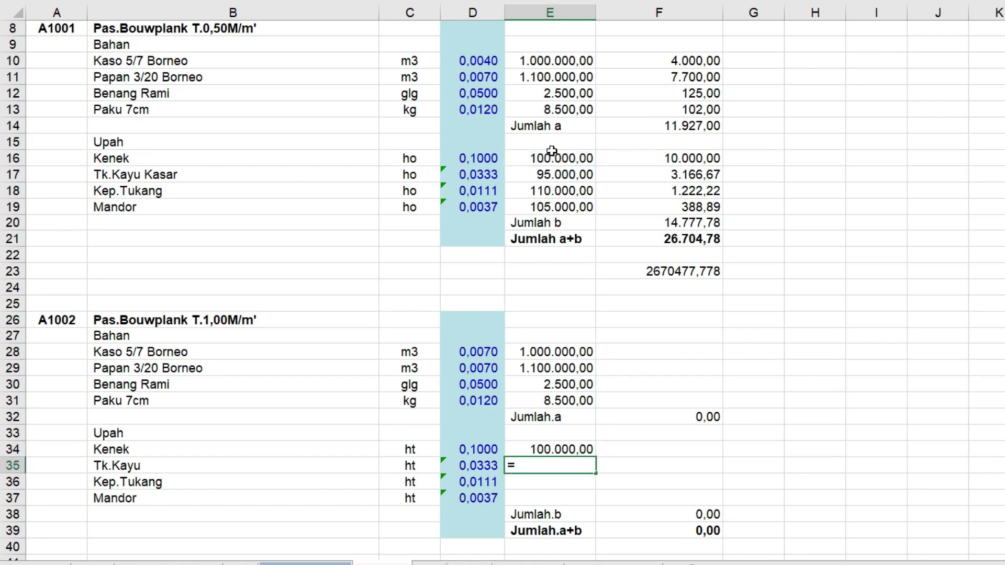
left_click(559, 177)
key("Return")
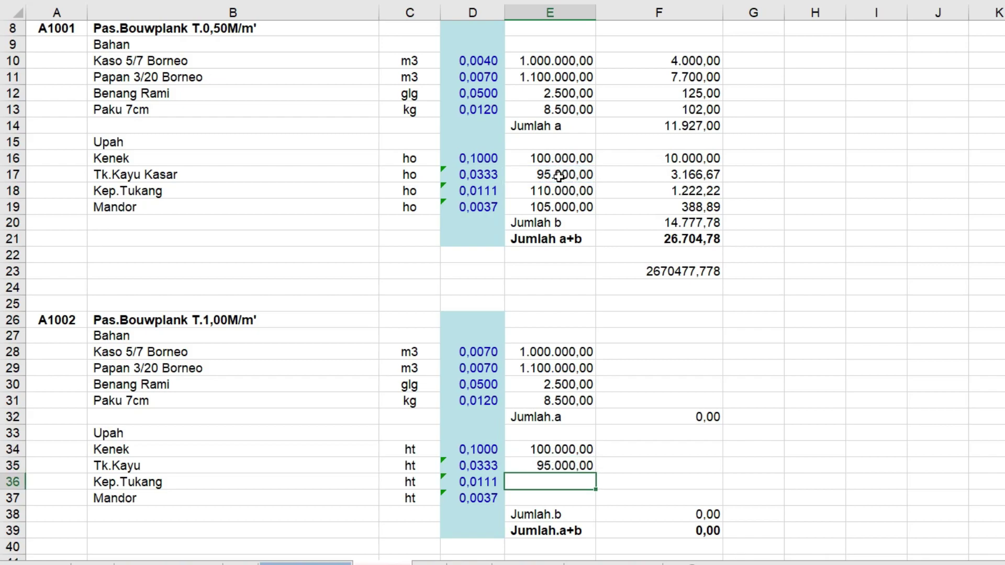
Link the A1002 Harga Satuan of Kep.Tukang in E36 to E18 and of Mandor in E37 to E19
type("=")
left_click(561, 190)
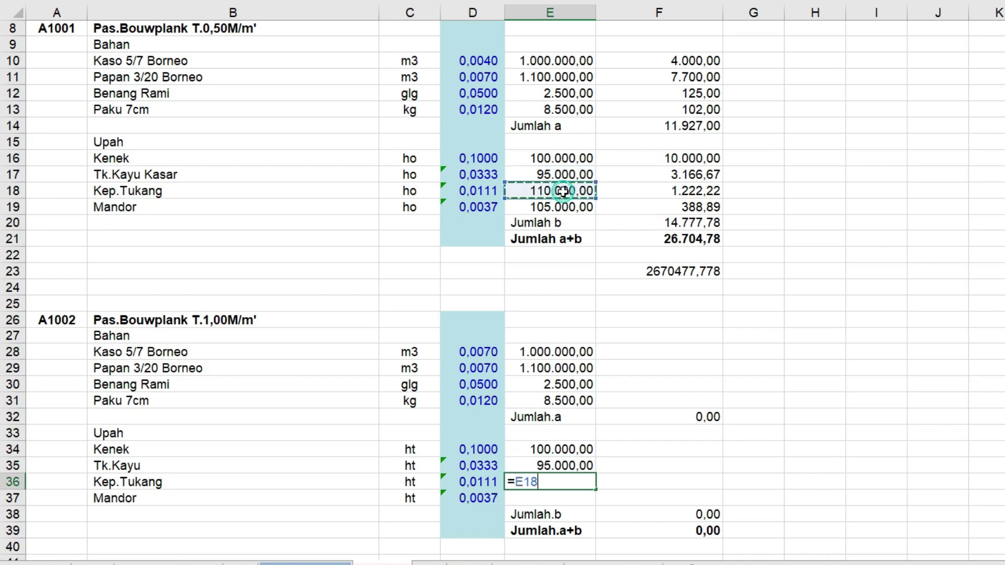
key("Return")
type("=")
left_click(554, 209)
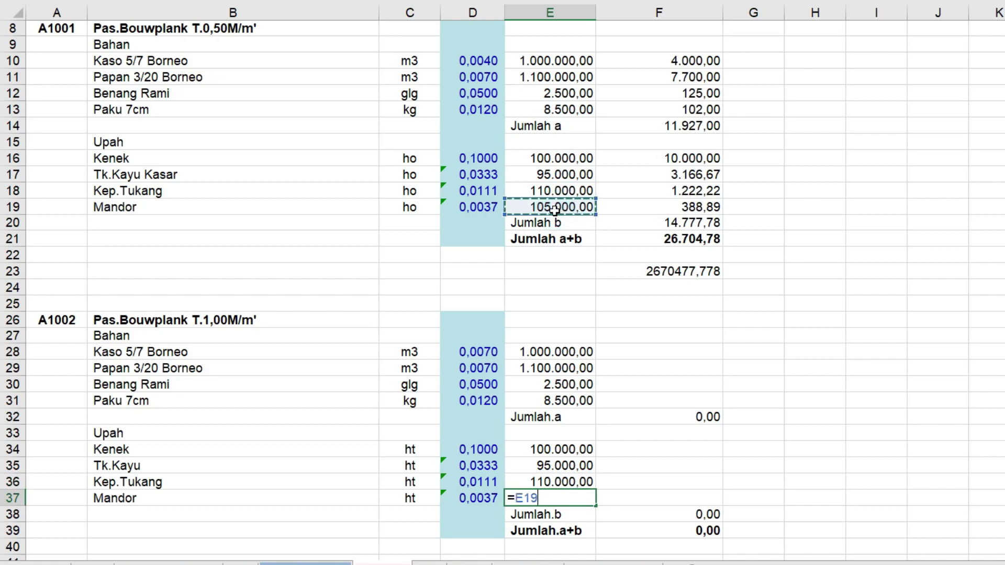
key("Return")
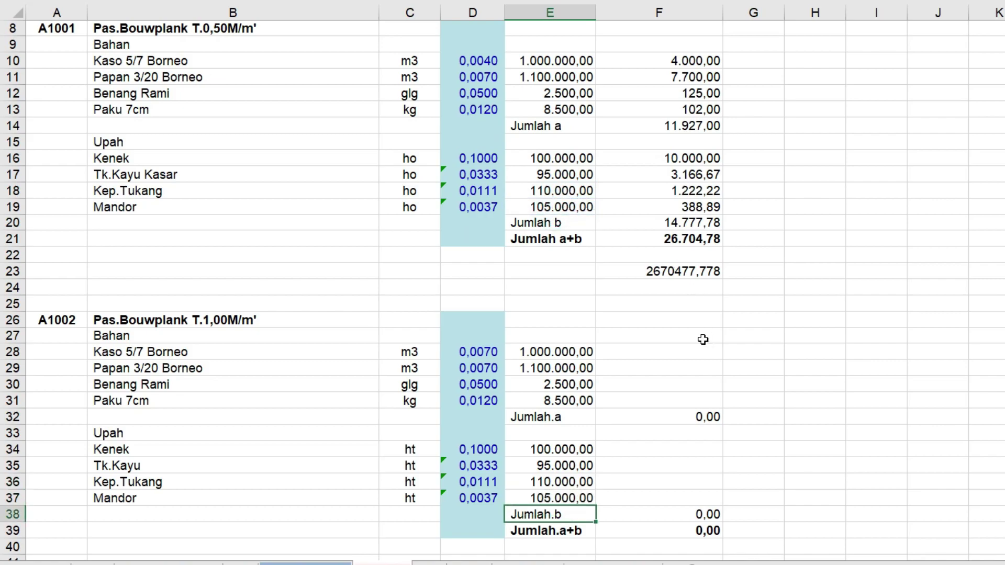
Calculate the A1002 Jumlah Harga of Kaso 5/7 Borneo in F28 as coefficient times unit price, =D28*E28
left_click(626, 357)
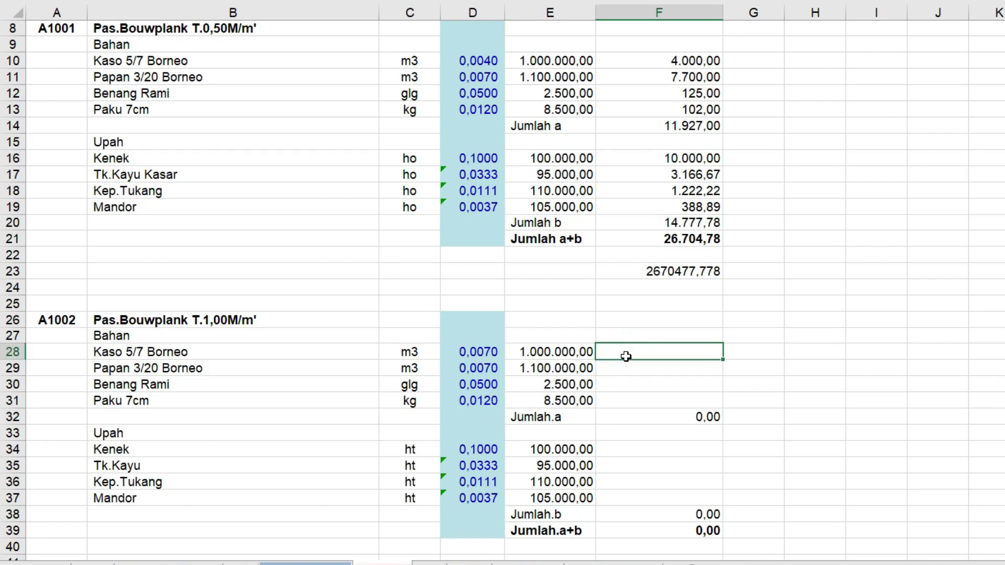
type("=")
left_click(479, 351)
type("*")
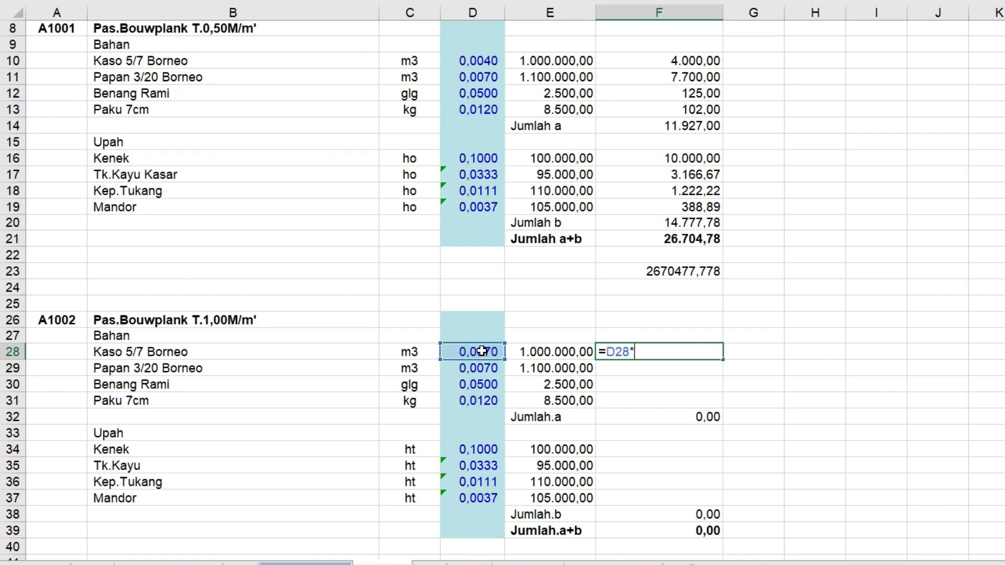
left_click(549, 352)
key("Return")
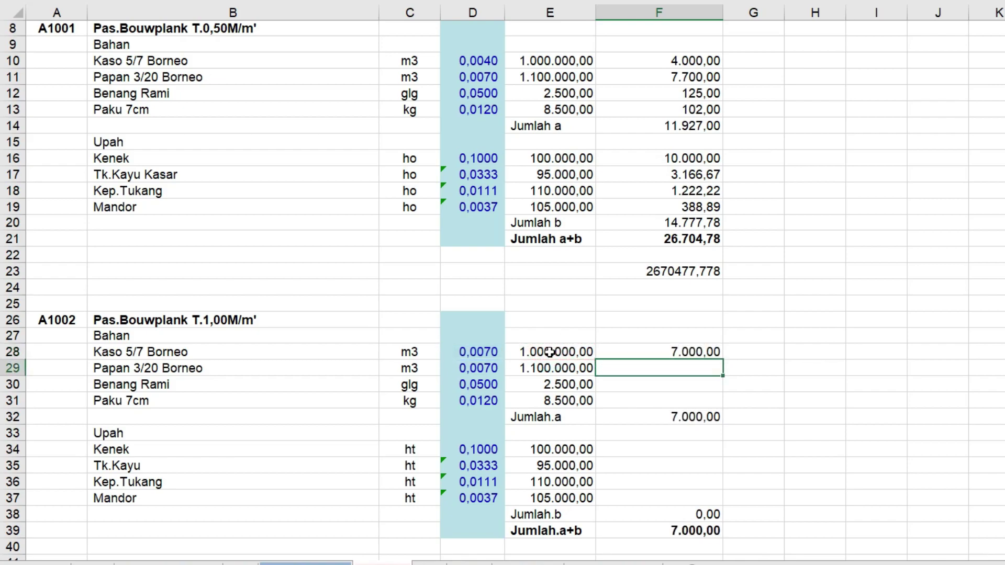
left_click(727, 351)
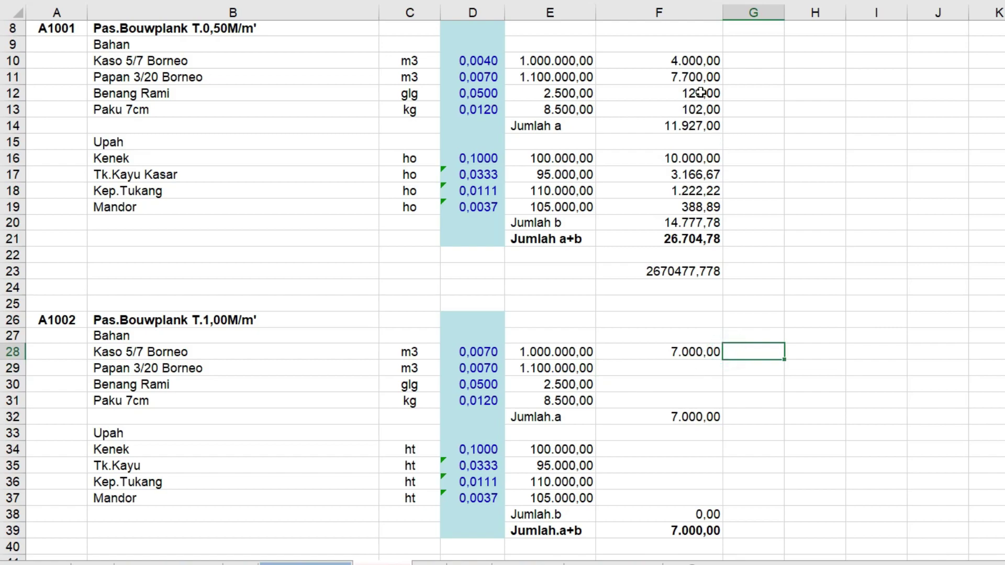
Fill the F28 formula down through F31 to cover the remaining A1002 Bahan items
scroll(749, 139, "up", 1)
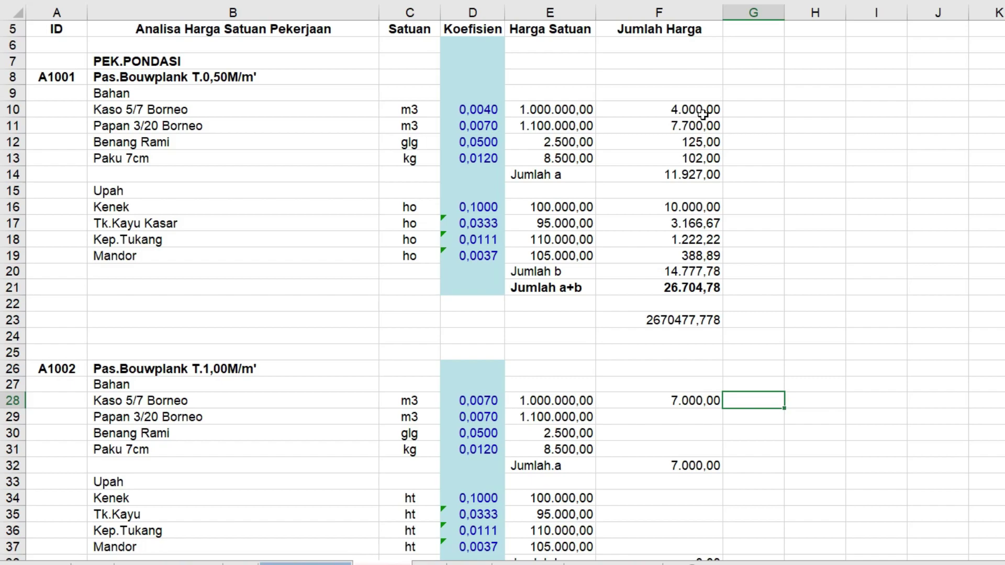
left_click(703, 401)
left_click_drag(724, 409, 724, 457)
Calculate the A1002 Jumlah Harga of Kenek in F34 as coefficient times unit price, =D34*E34
scroll(783, 467, "down", 5)
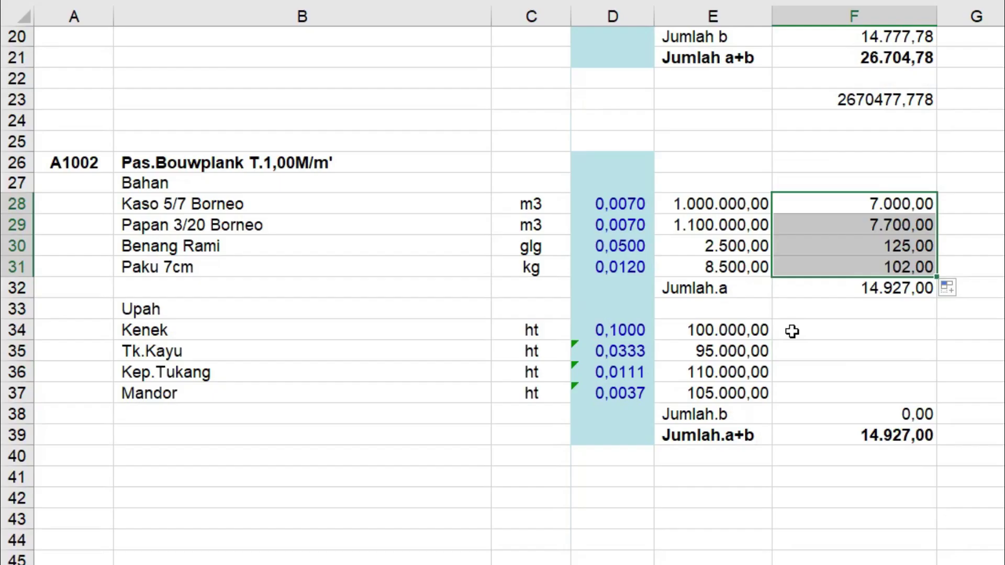
left_click(792, 330)
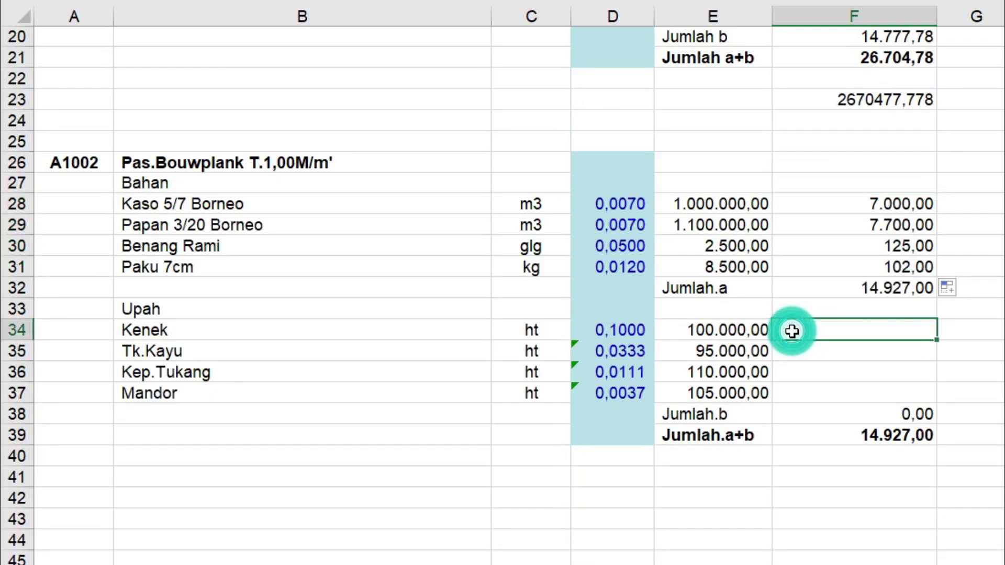
type("=")
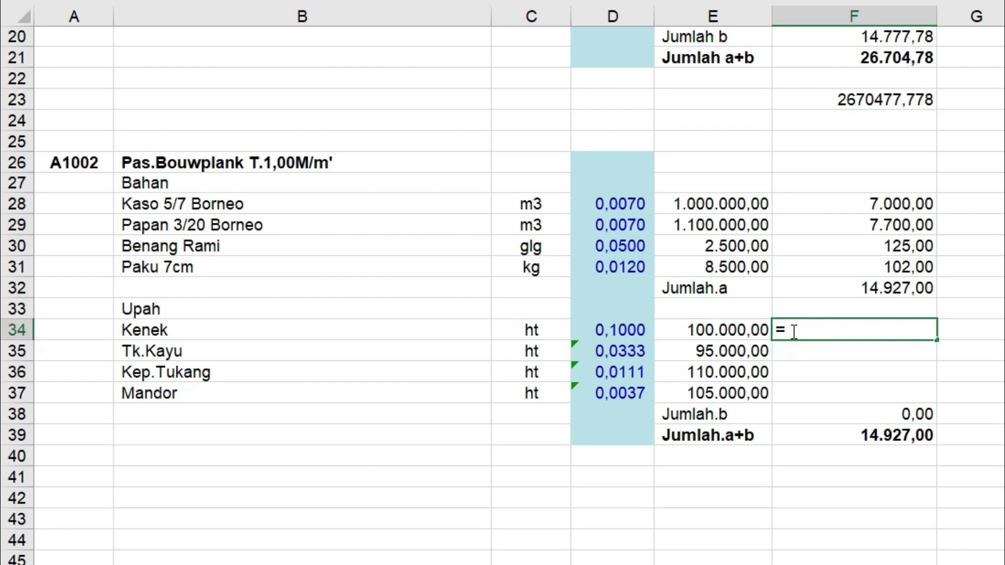
left_click(635, 331)
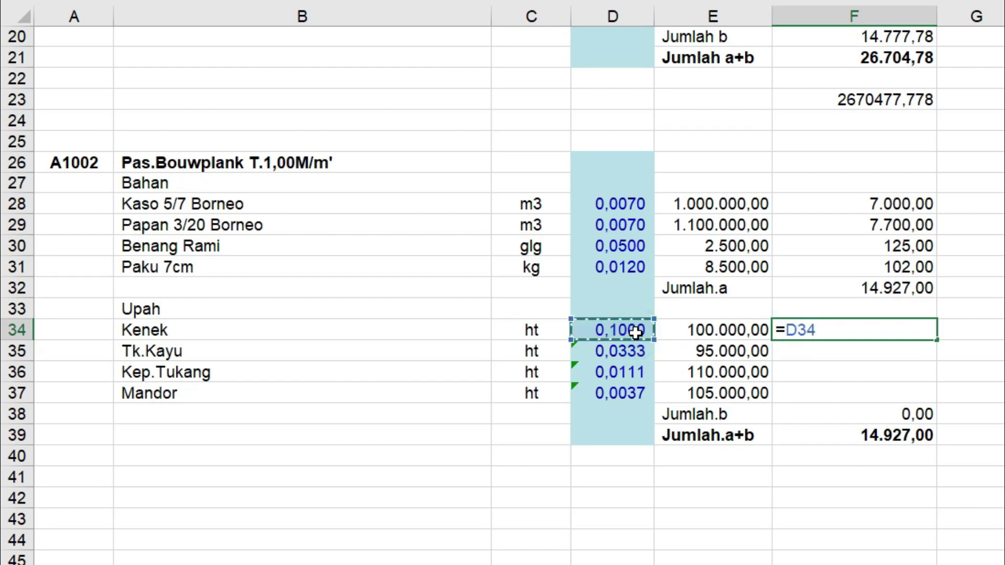
type("*")
left_click(687, 328)
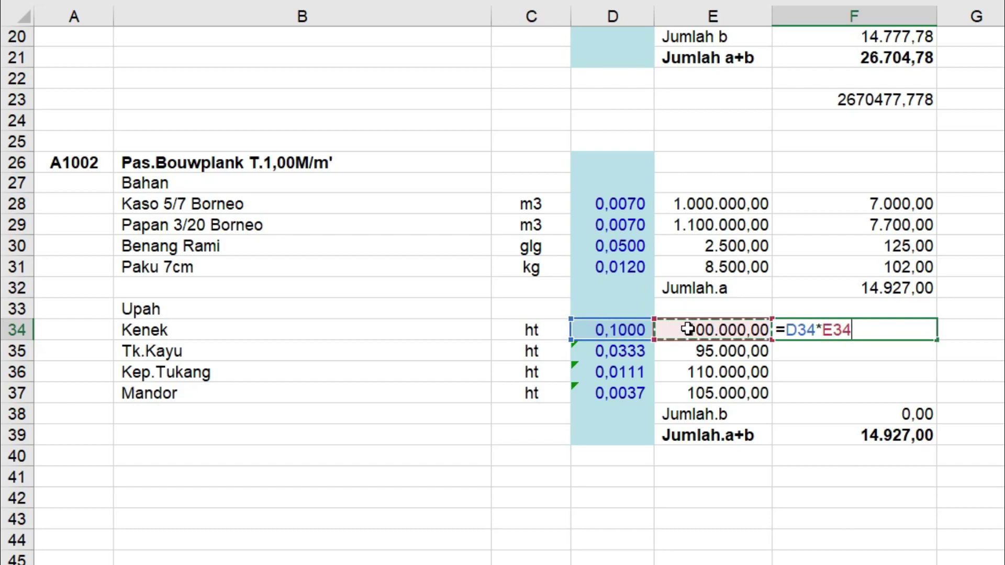
key("Return")
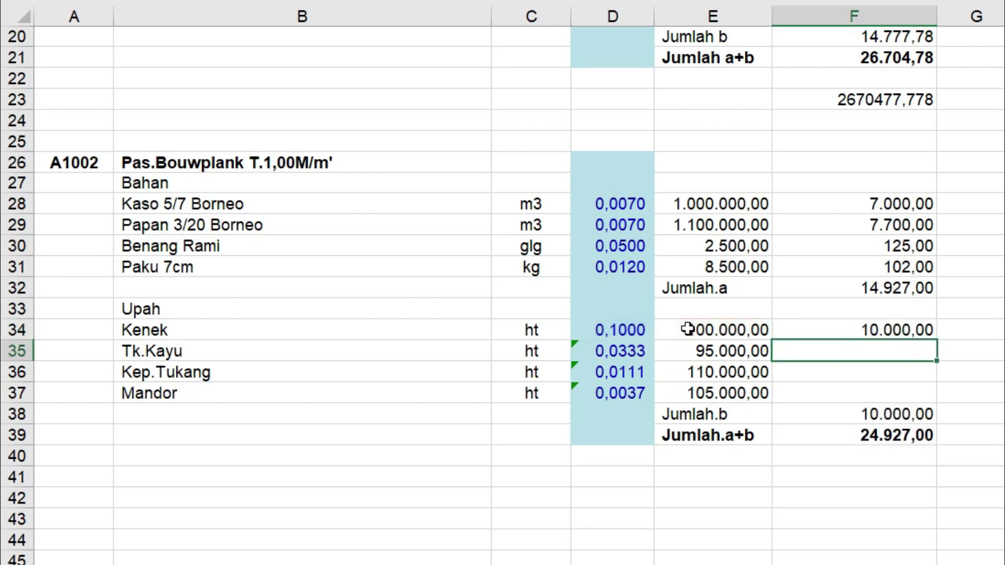
Fill the F34 formula down through F37 to cover the remaining A1002 Upah items
left_click(866, 327)
left_click_drag(938, 341, 937, 395)
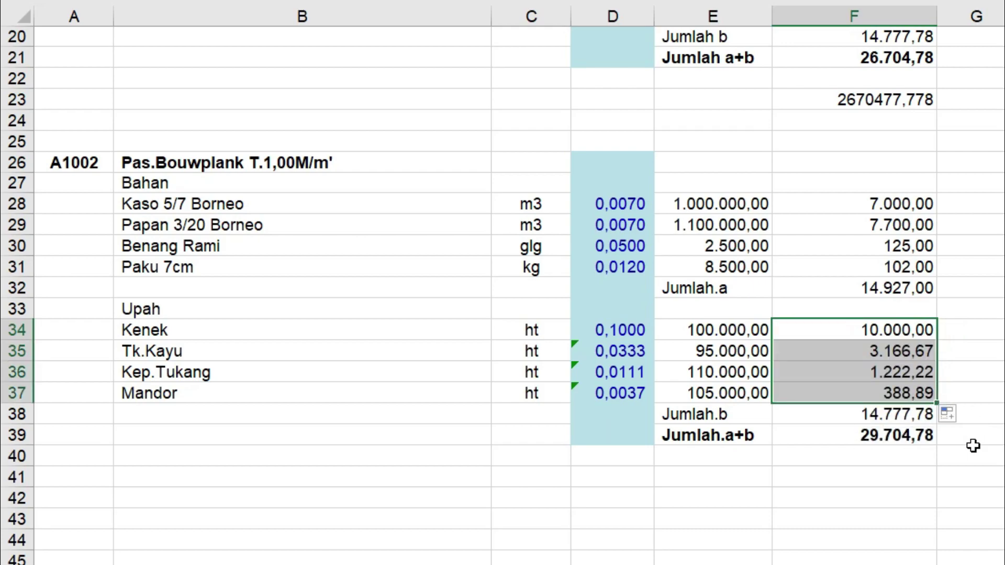
left_click(974, 473)
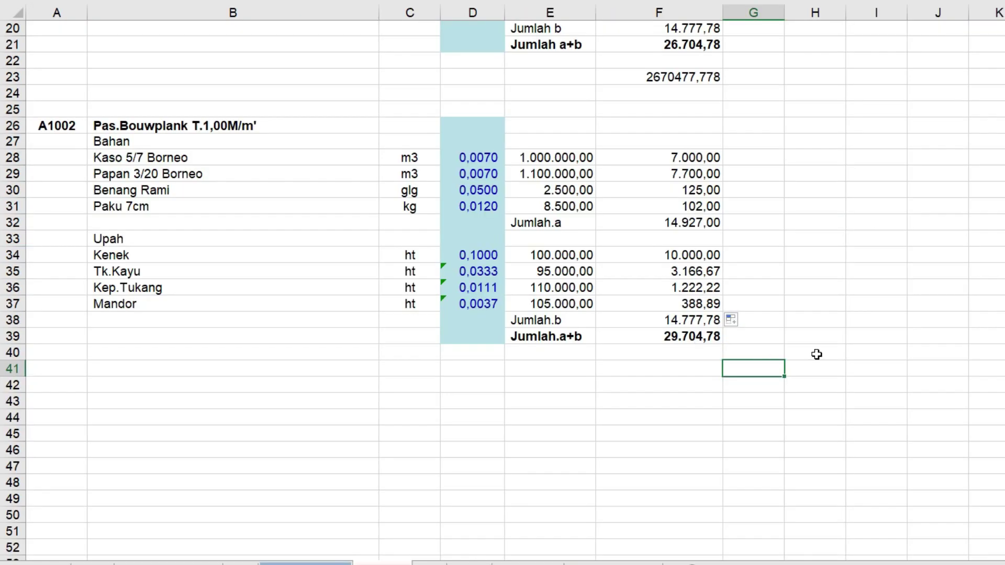
scroll(1002, 450, "up", 6)
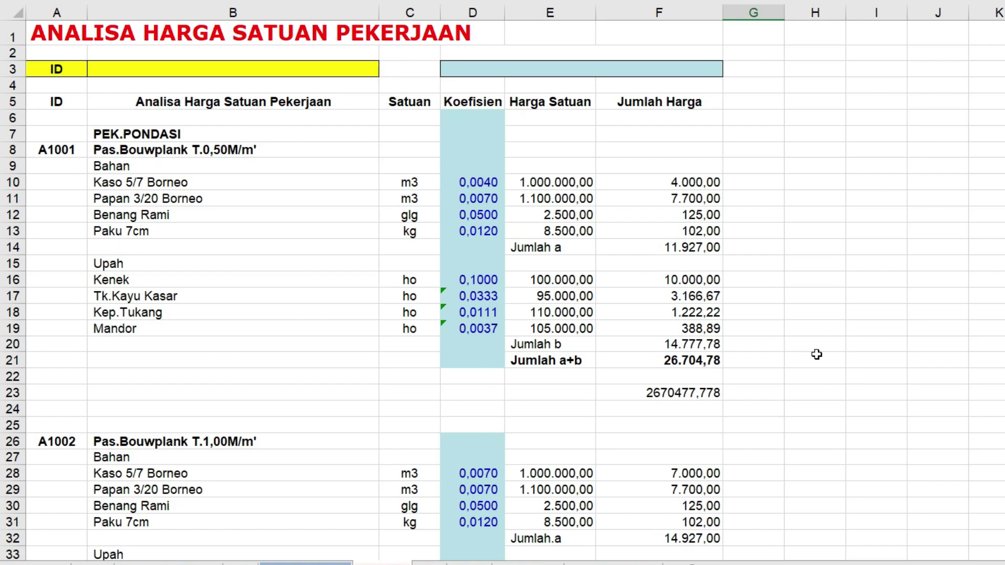
scroll(816, 354, "down", 1)
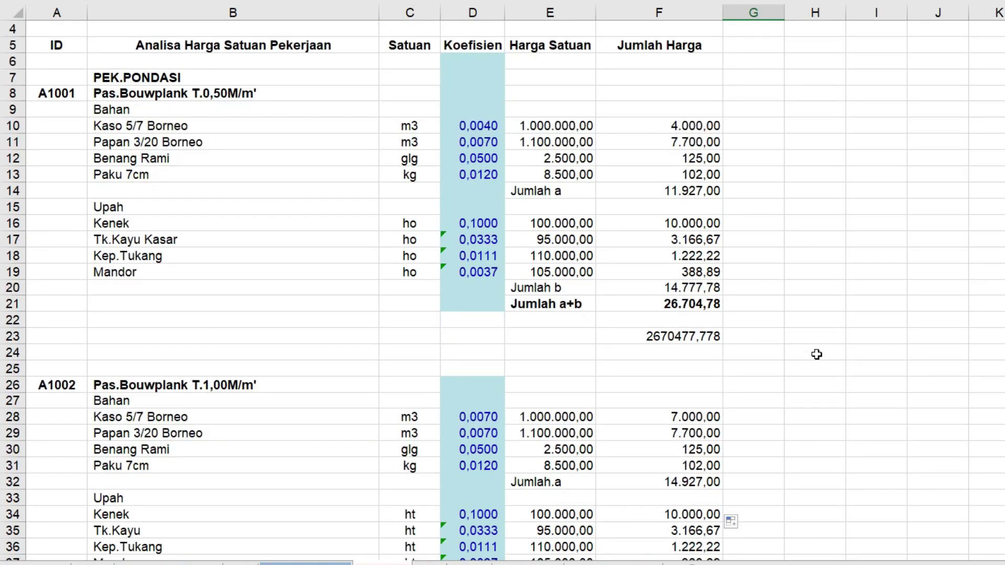
scroll(816, 354, "up", 1)
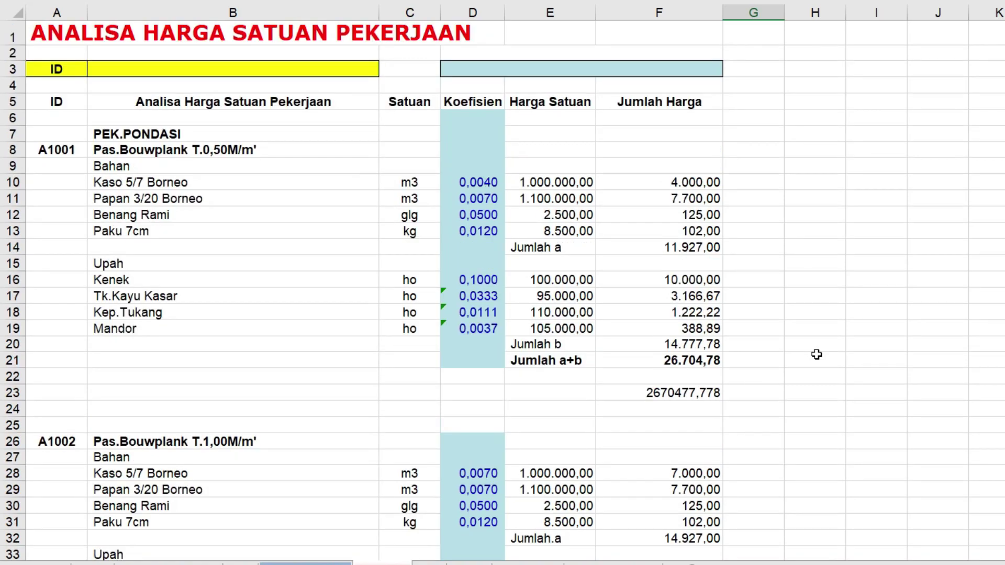
scroll(817, 354, "down", 3)
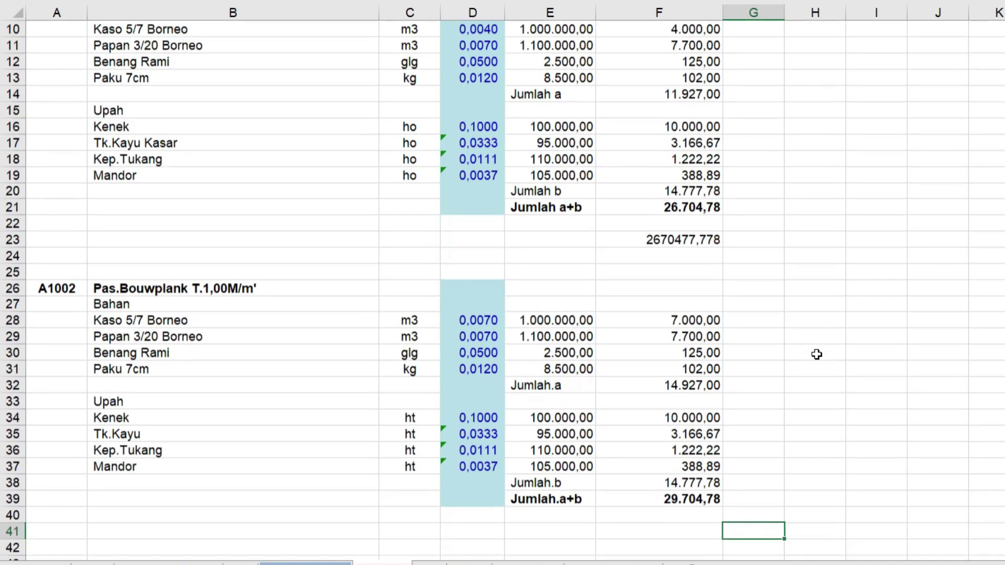
scroll(816, 354, "up", 3)
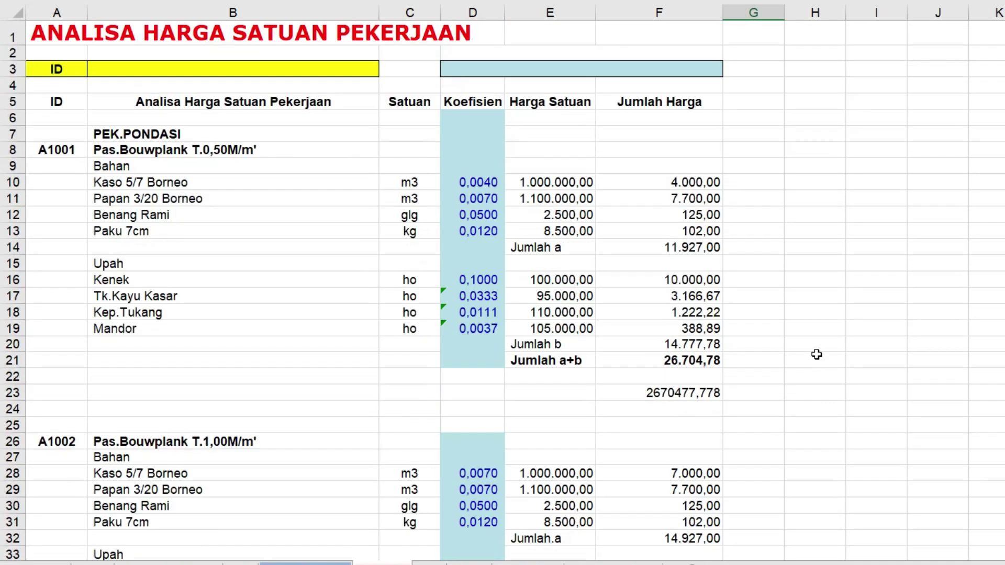